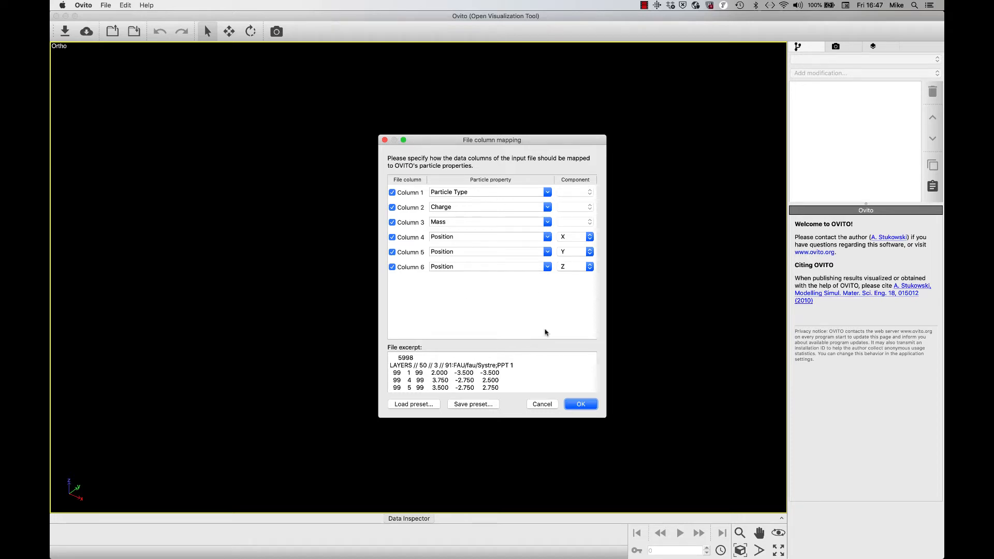
Accept the proposed file column mapping to load the XYZ file, and look through its list of frames.
left_click(581, 405)
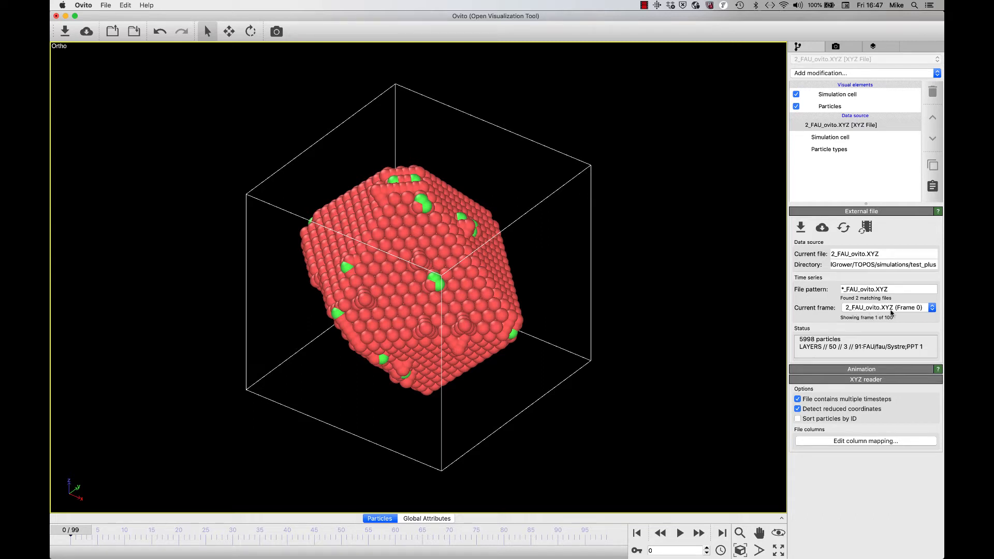
left_click(878, 309)
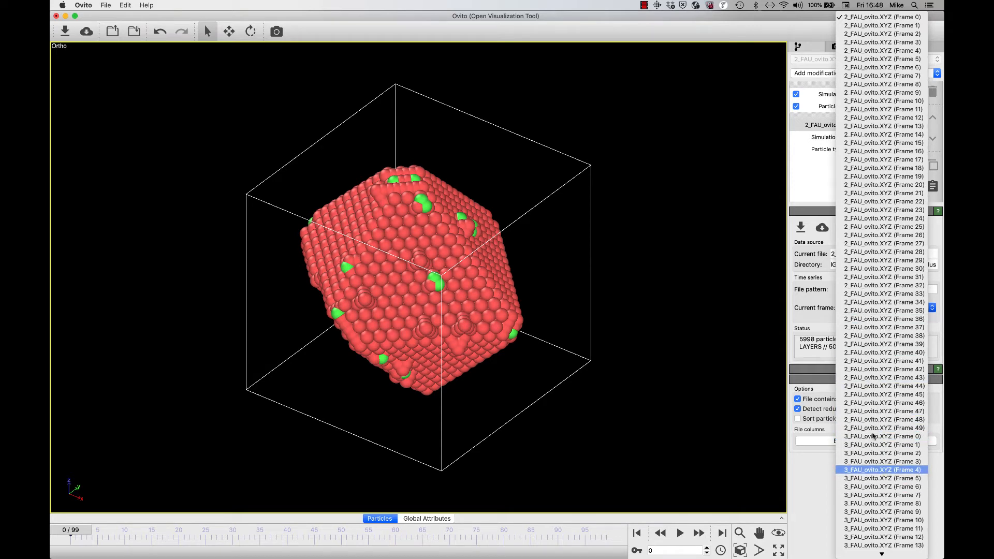
left_click(817, 478)
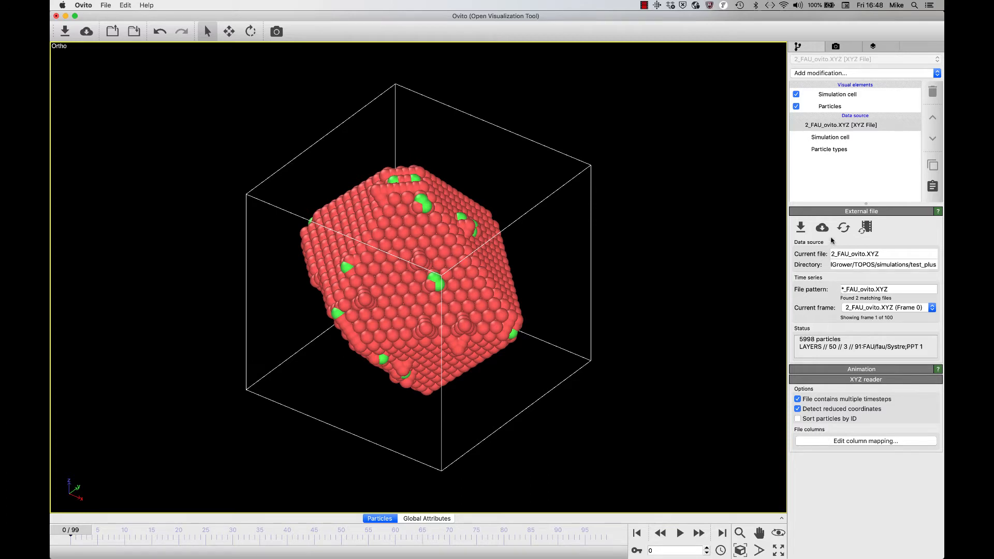
Change the time series file pattern to 3_FAU_ovito.XYZ and hide the simulation cell.
left_click(843, 289)
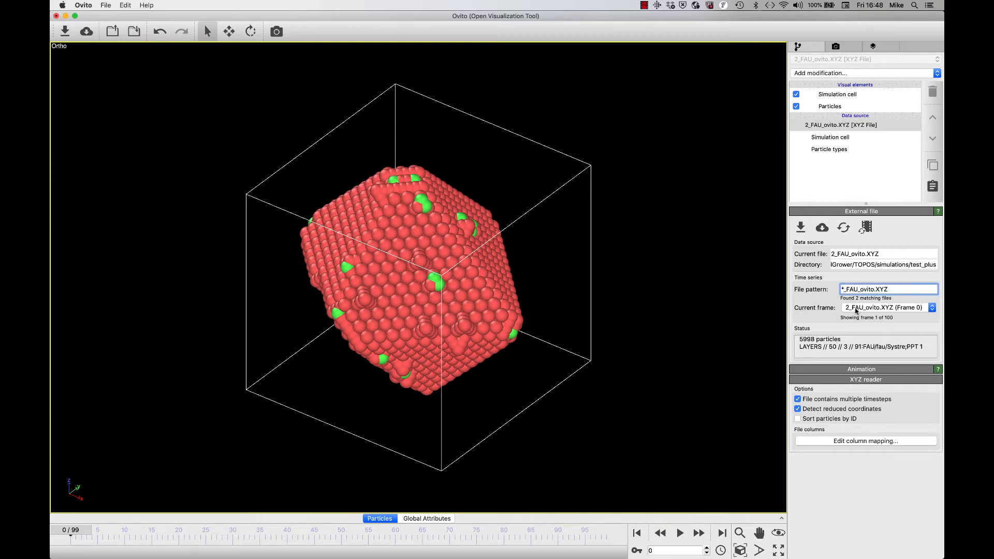
key("BackSpace")
type("3")
key("Return")
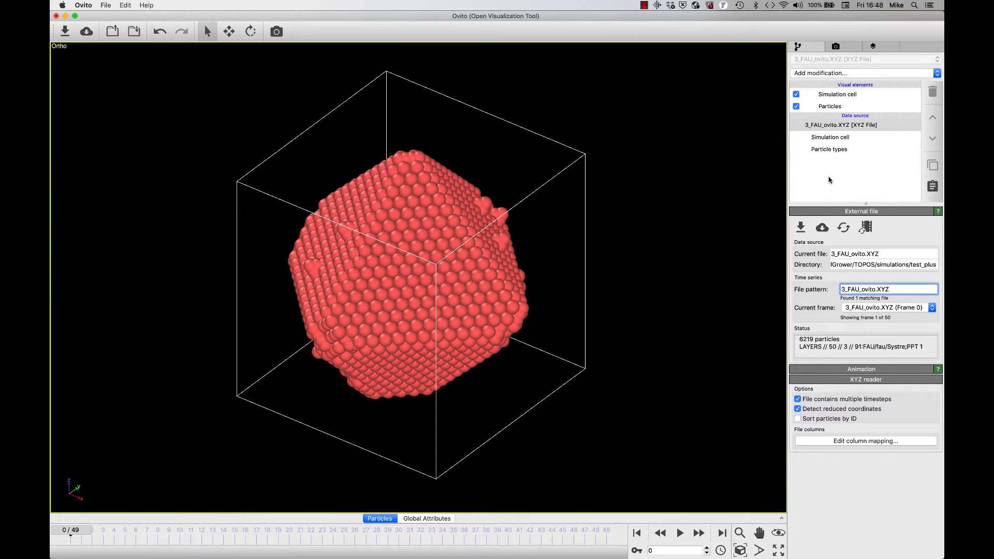
left_click(796, 95)
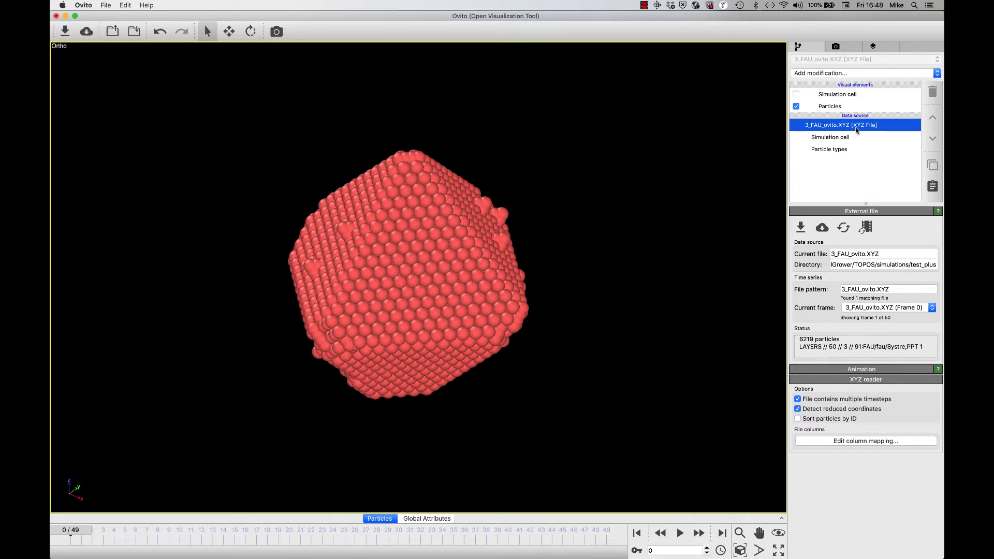
Add the Color coding and Assign color modifications to the particles, and disable both of them.
left_click(825, 75)
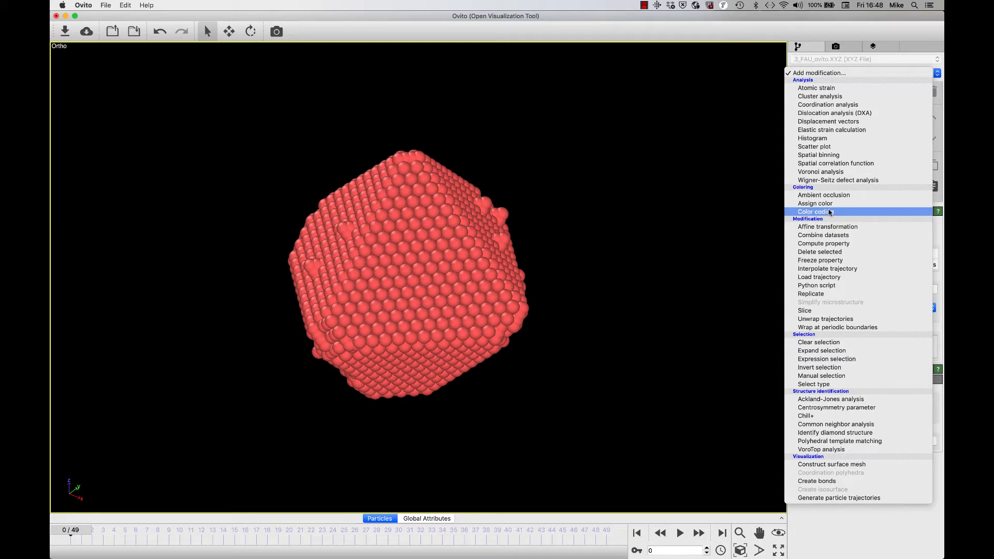
left_click(829, 212)
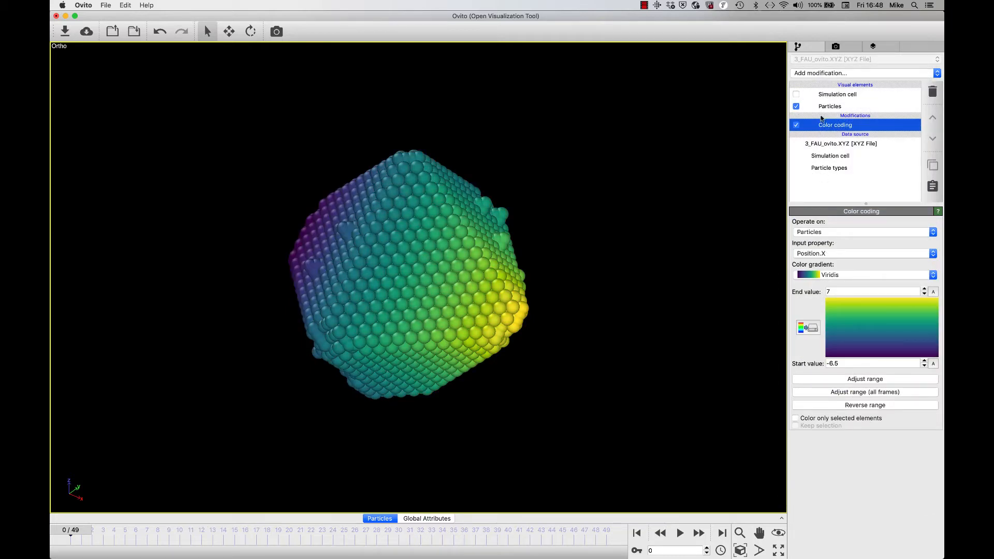
left_click(821, 75)
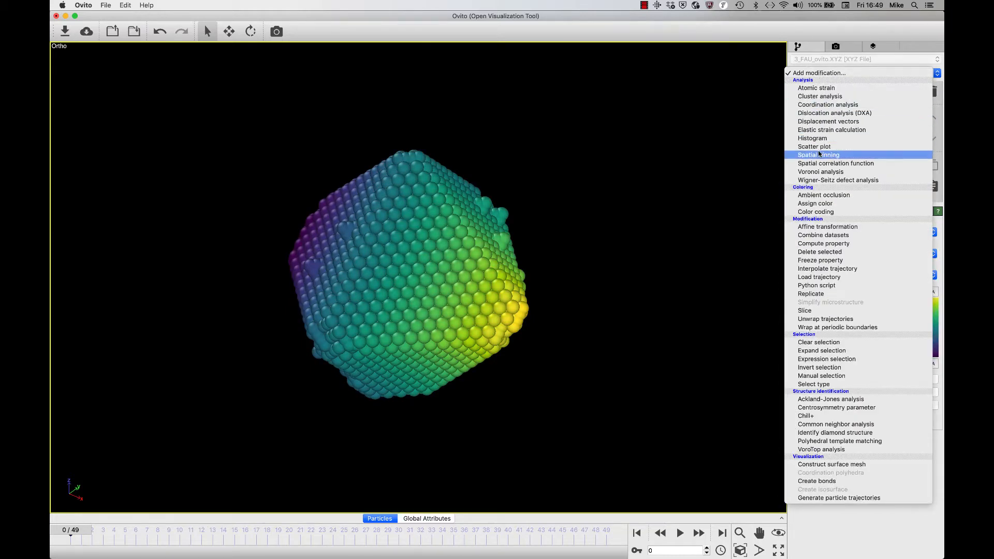
left_click(815, 203)
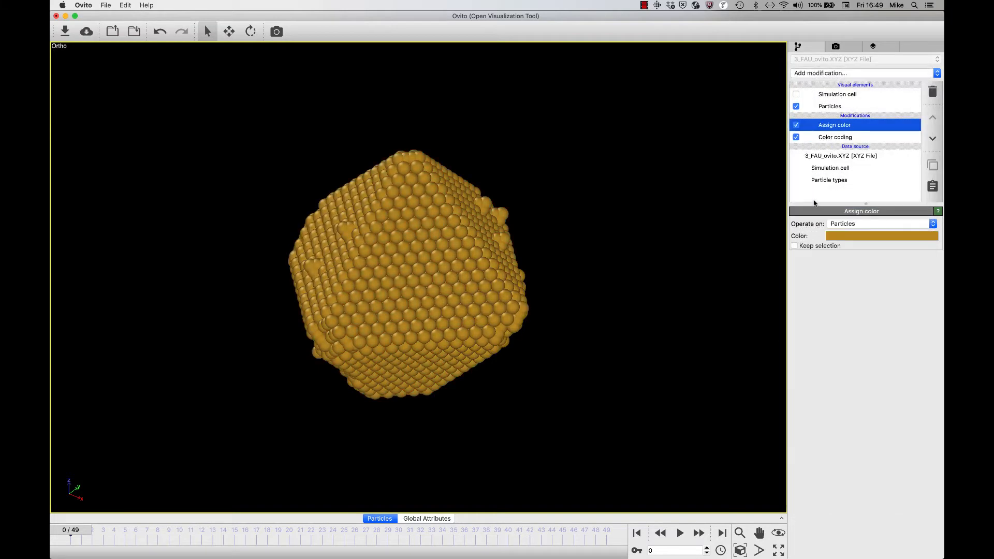
left_click(796, 125)
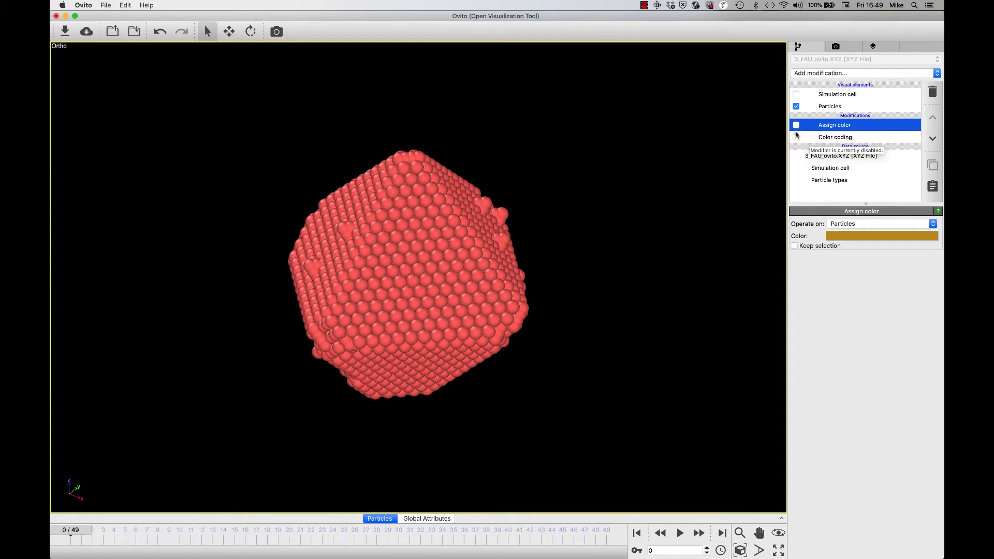
Open the data source's particle types and inspect the appearance settings of Type 2 and Type 3.
left_click(821, 181)
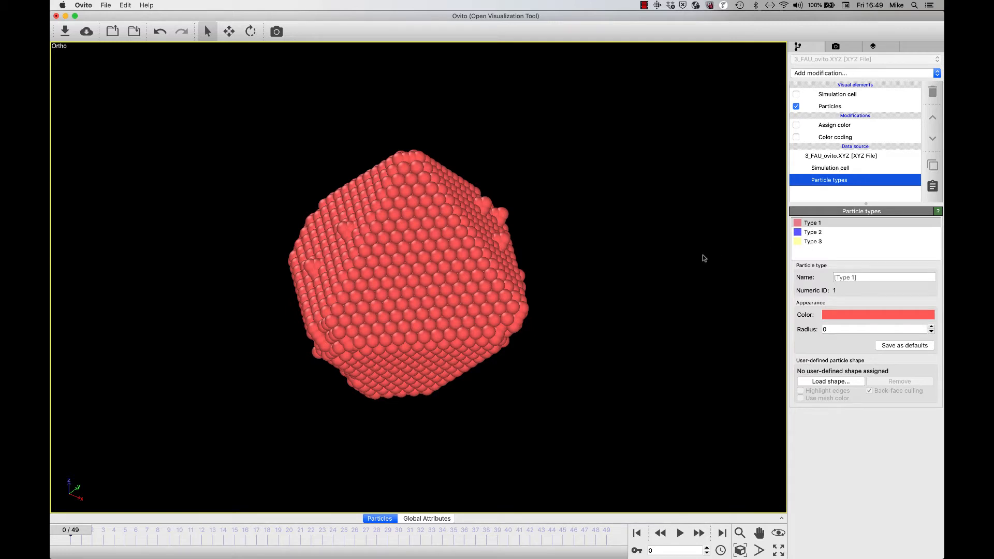
left_click_drag(421, 294, 468, 243)
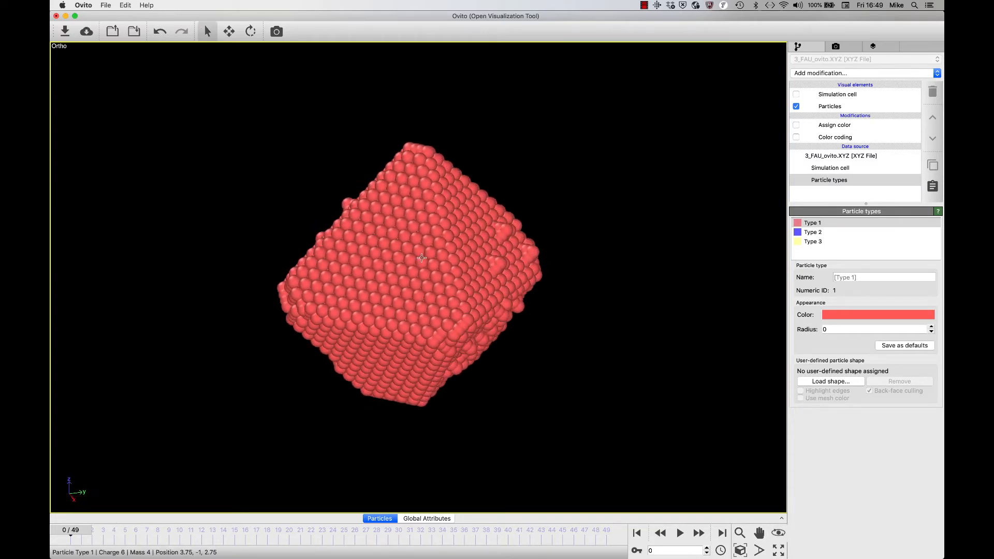
left_click(806, 234)
left_click(806, 242)
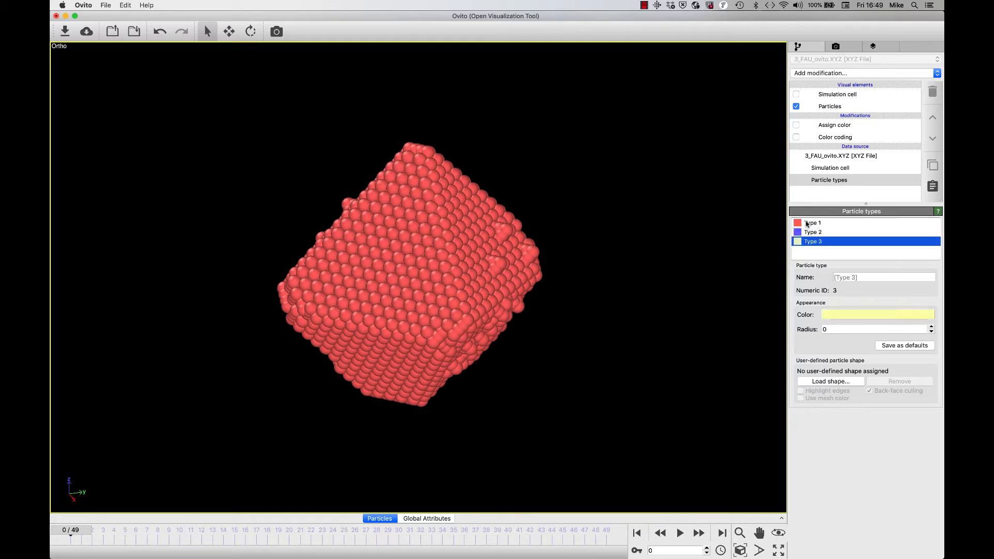
Set the radius of the Type 1 particles to 0.1.
left_click(807, 225)
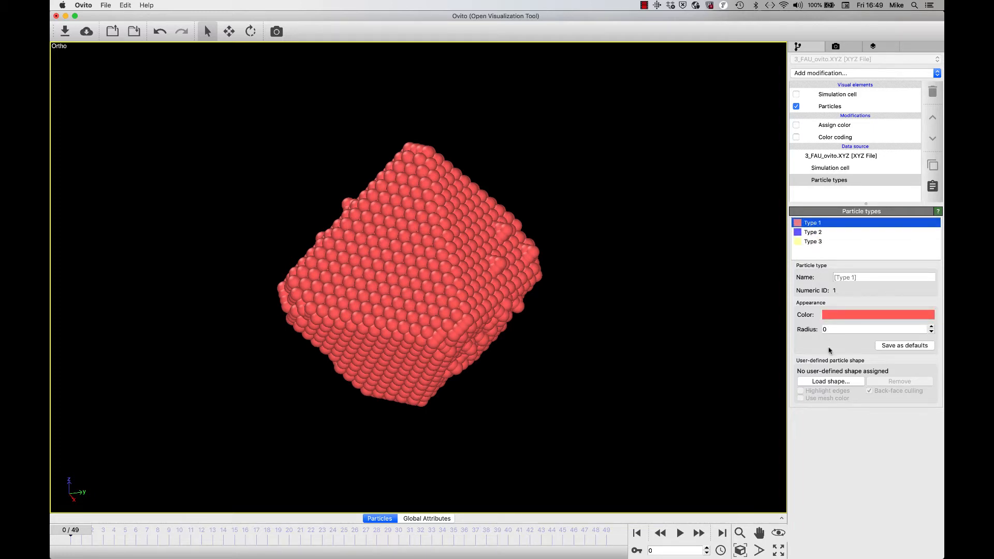
left_click(826, 329)
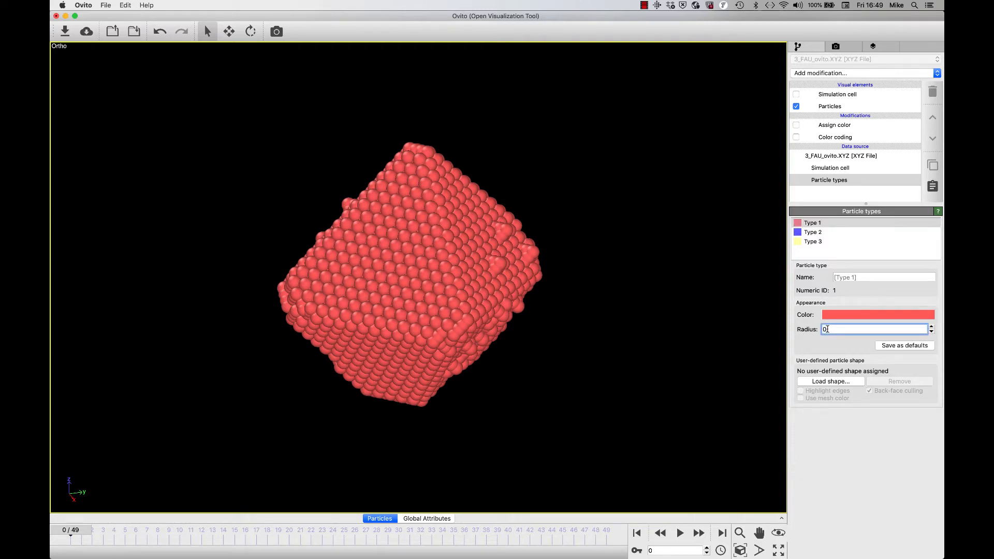
key("Return")
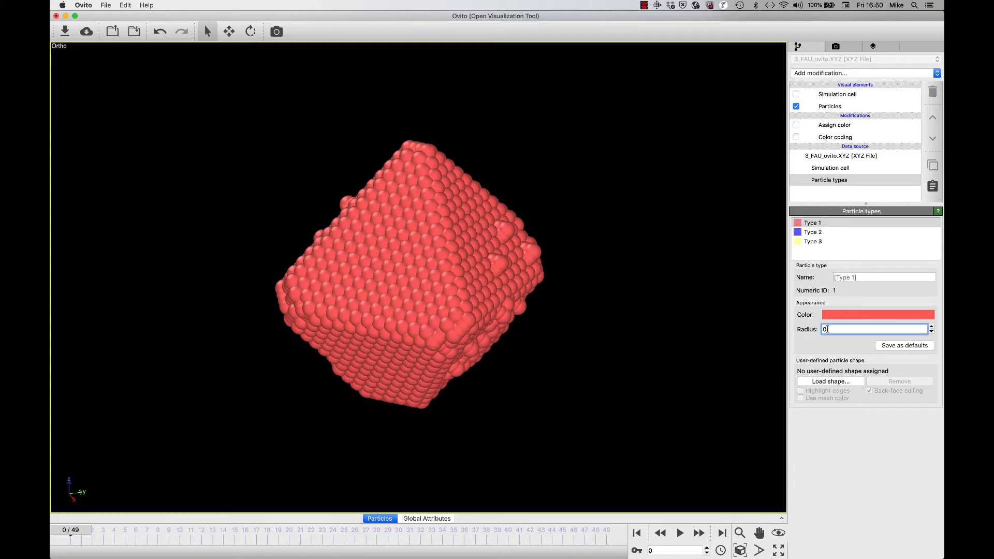
key("Return")
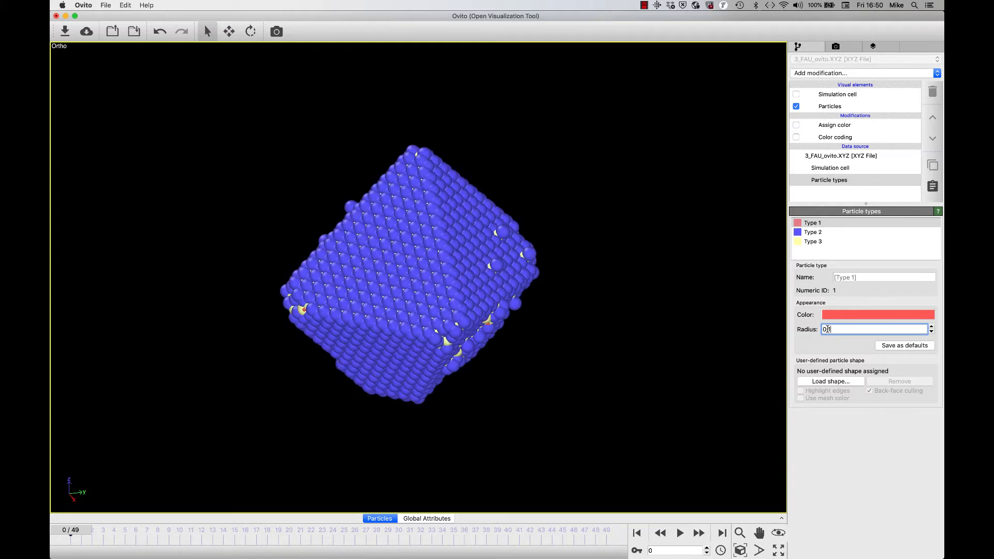
Set the radius of the Type 2 particles to 0.1.
left_click(813, 232)
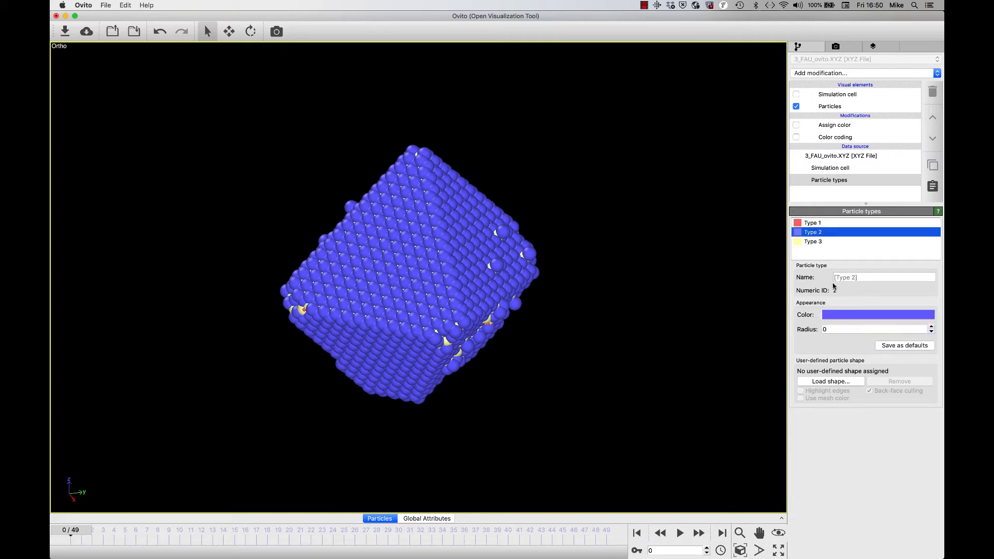
left_click(831, 330)
type(".")
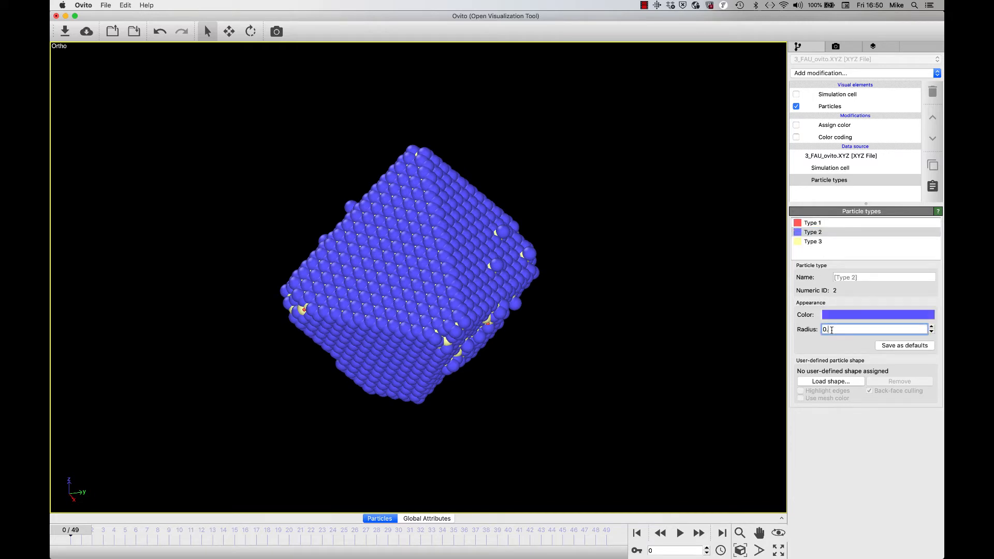
type("1")
key("Return")
Set the radius of the Type 3 particles to 0.1 and view the crystal's internal structure.
left_click(811, 242)
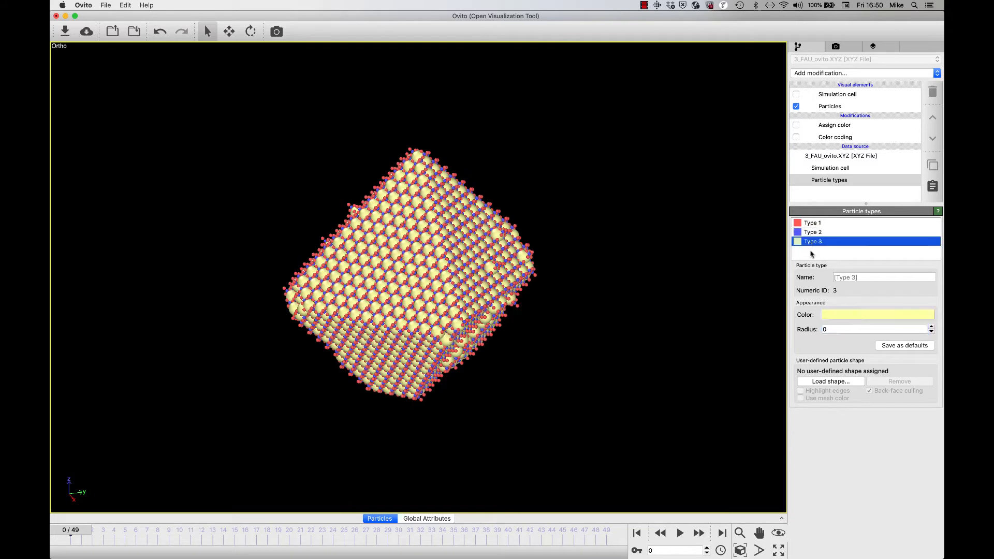
left_click(831, 329)
type(".1")
key("Return")
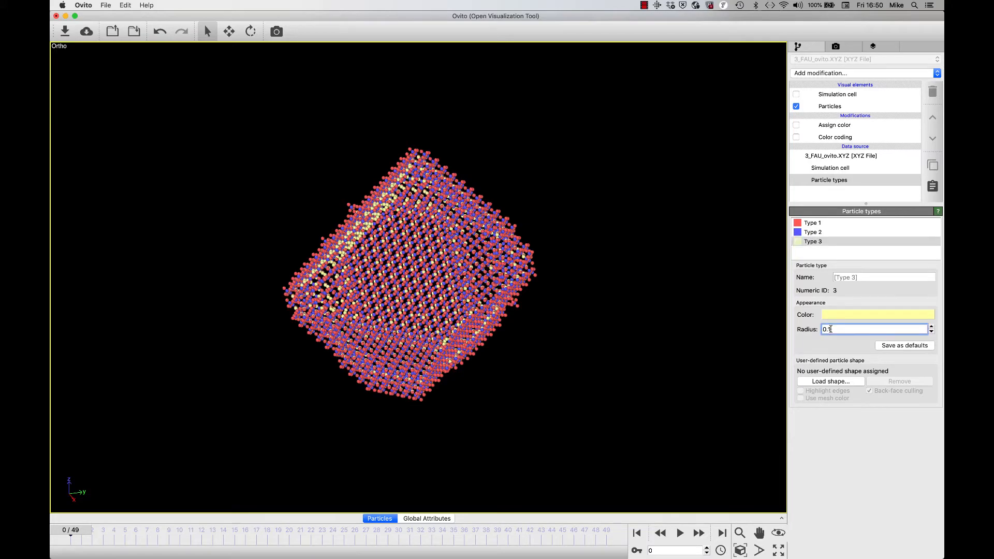
left_click_drag(446, 298, 358, 272)
key("Escape")
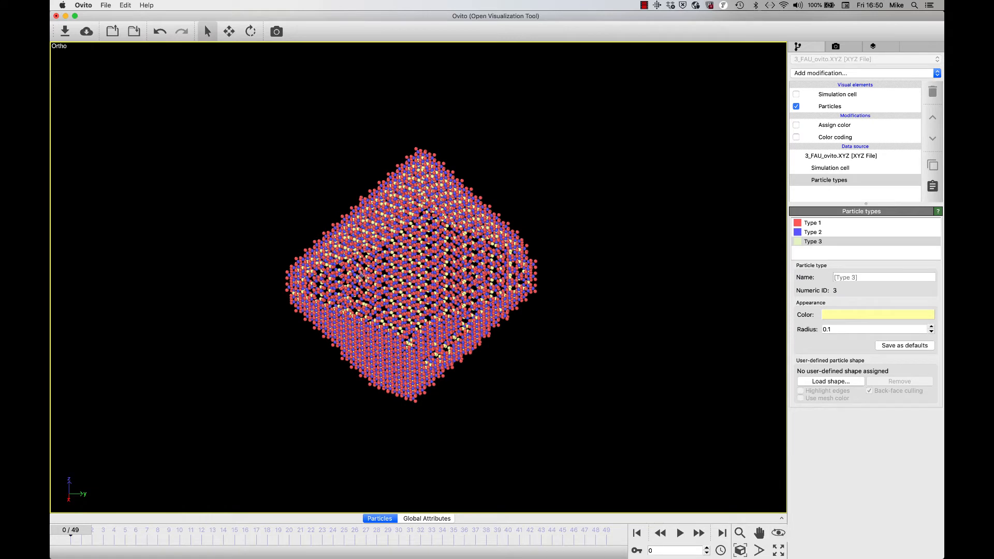
Set the Type 1 particle radius to 0.5 and enlarge the Type 2 particle radius.
left_click(820, 225)
left_click(834, 330)
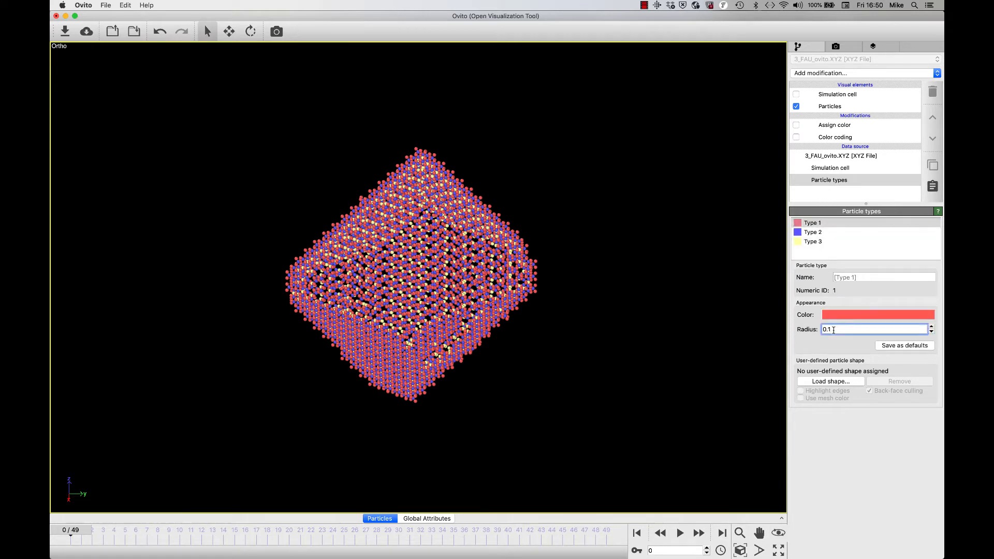
key("Return")
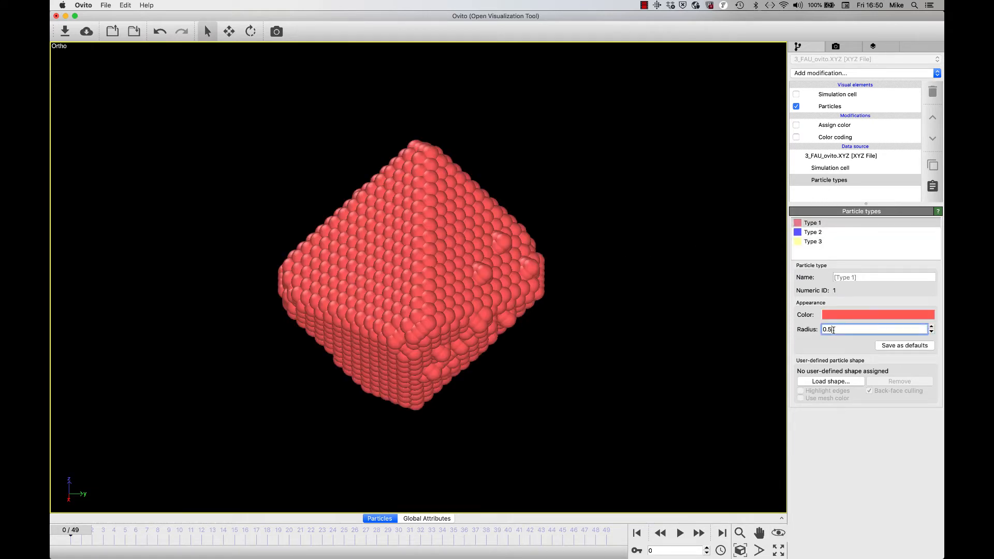
left_click(819, 234)
left_click(834, 329)
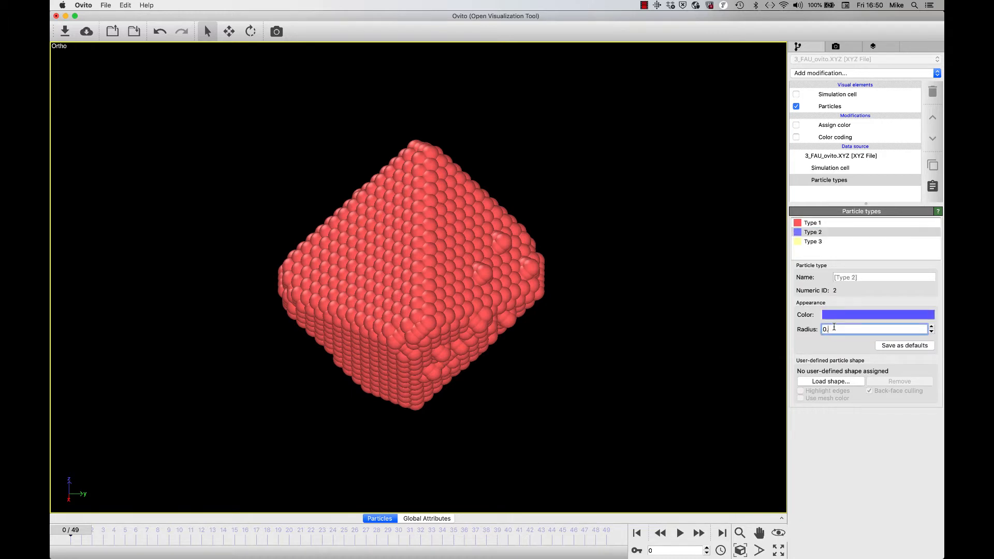
Set the radius of the Type 3 particles to 0.5 and inspect the crystal's surface from another angle.
left_click(821, 242)
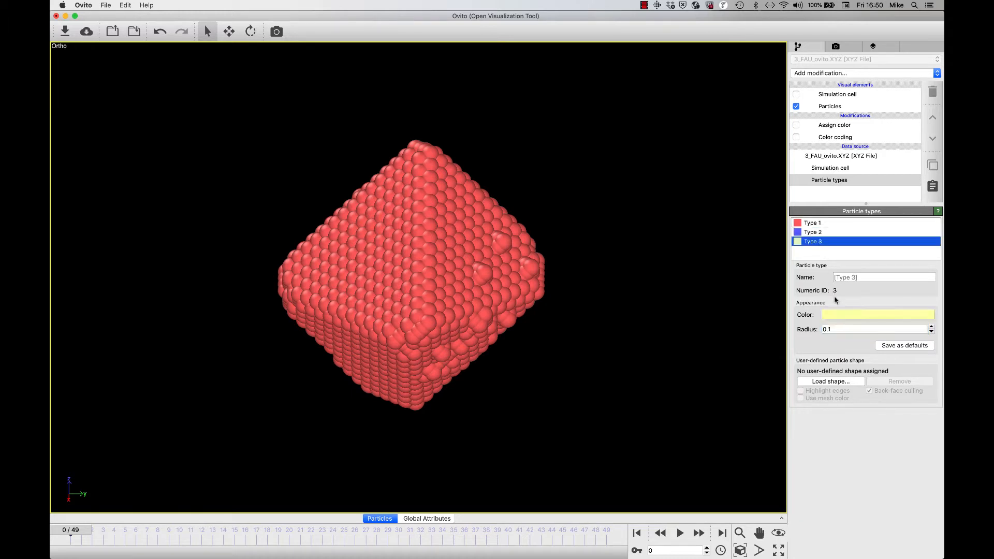
left_click(834, 330)
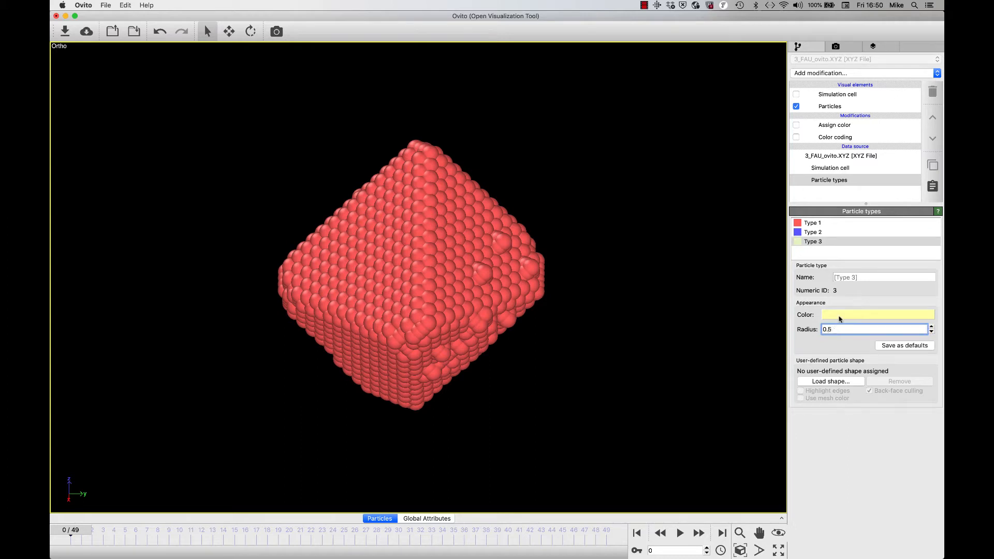
left_click(857, 243)
left_click_drag(424, 311, 412, 229)
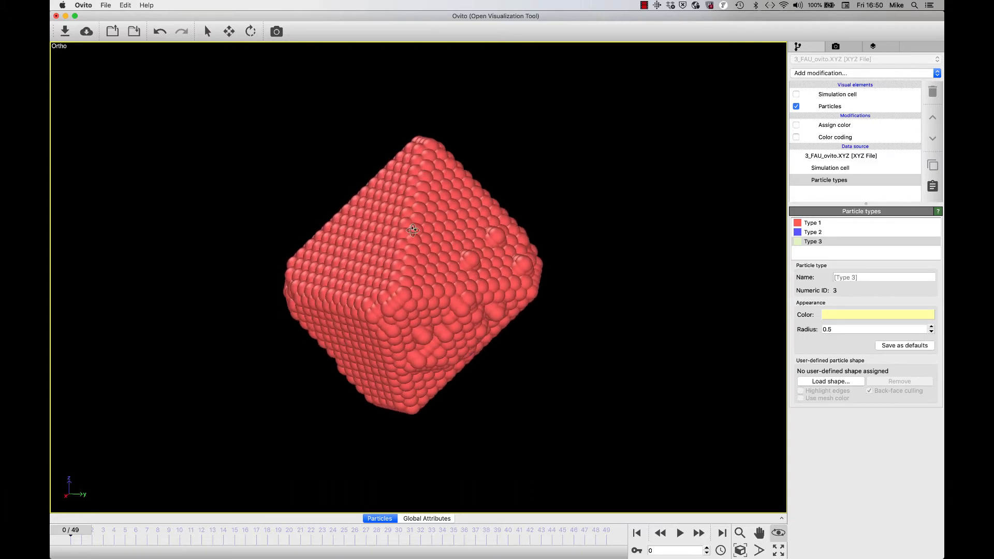
key("Escape")
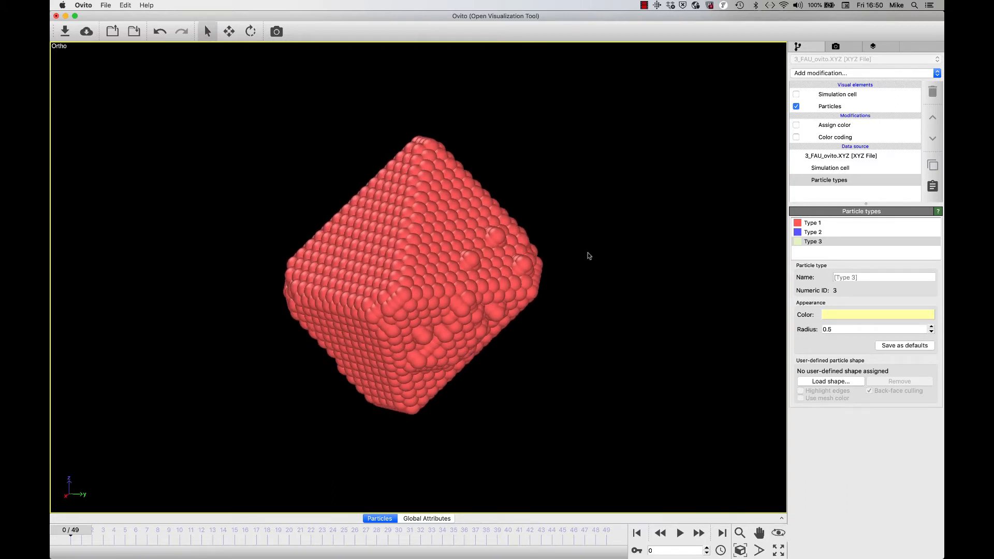
Look through the three particle types and view the color options for Type 1 without changing them.
left_click(813, 224)
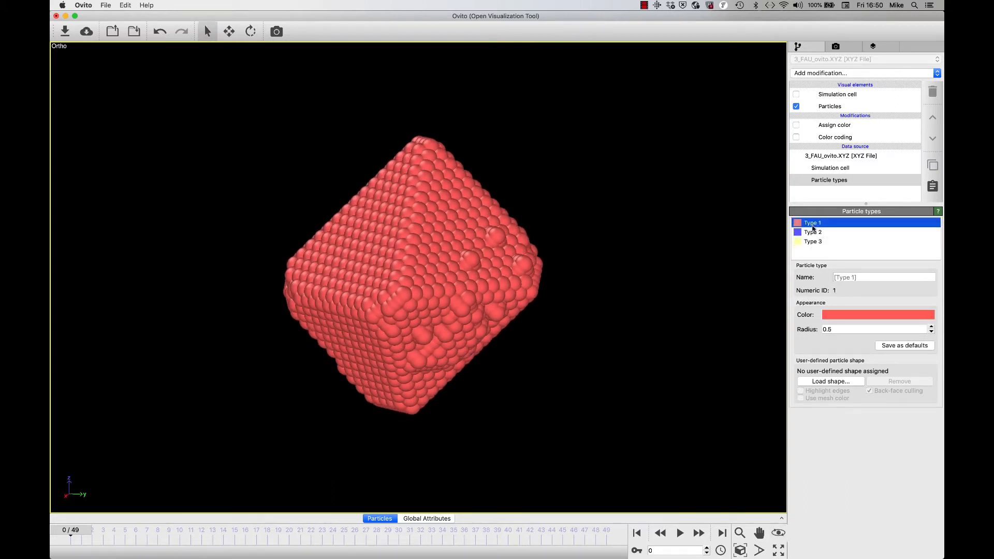
left_click(813, 232)
left_click(812, 241)
left_click(812, 224)
left_click(843, 314)
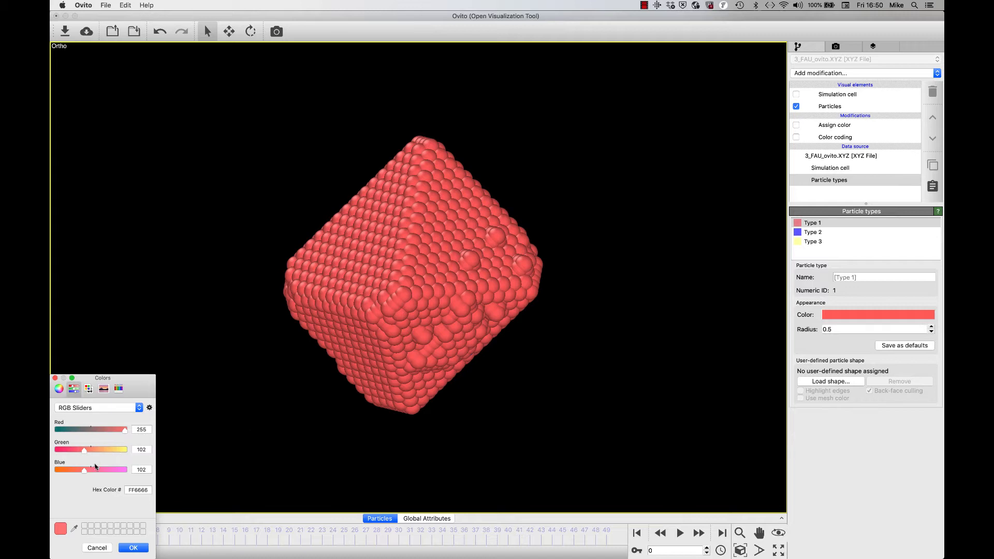
left_click(55, 378)
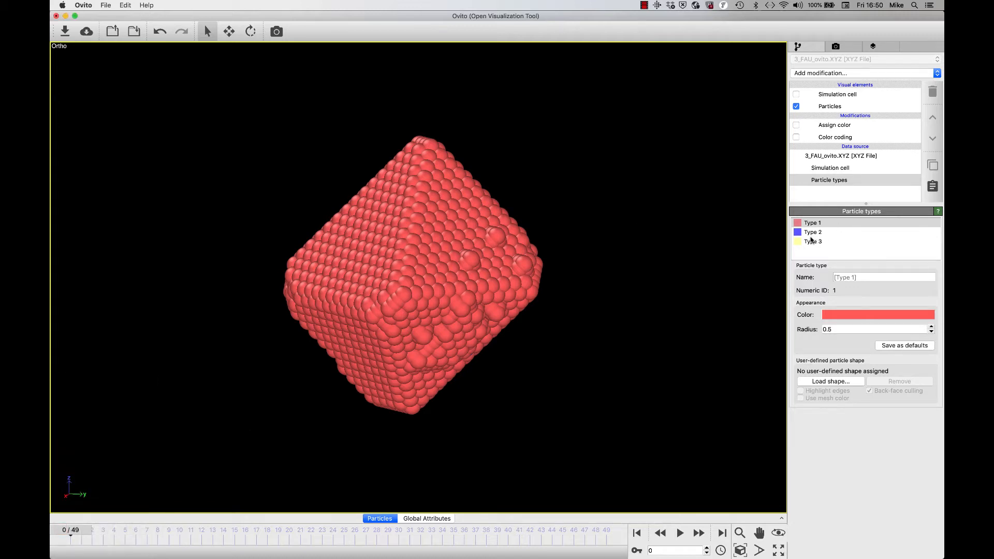
Set the radius of the Type 1 particles to 0.3 and inspect the crystal from another angle.
left_click(832, 330)
key("Return")
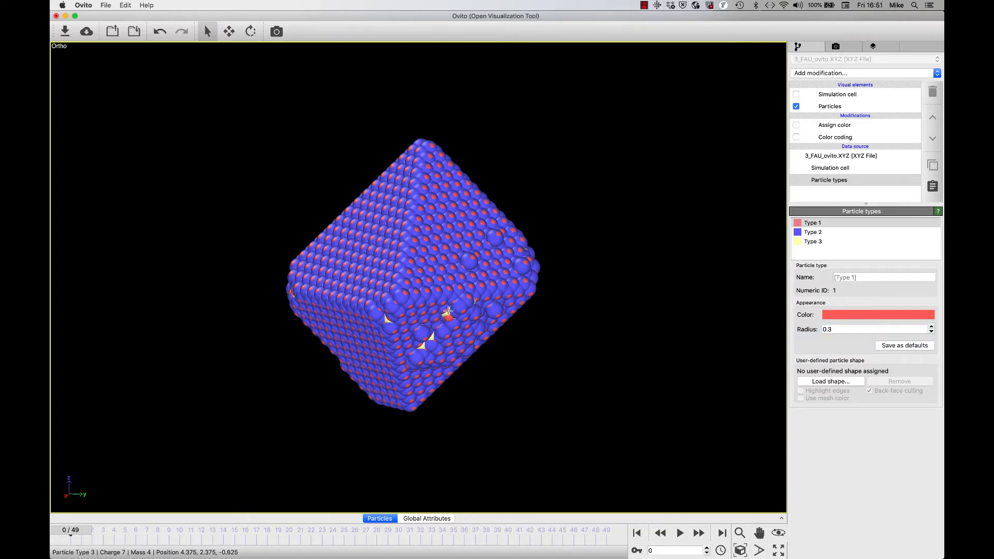
left_click_drag(393, 269, 408, 274)
key("Escape")
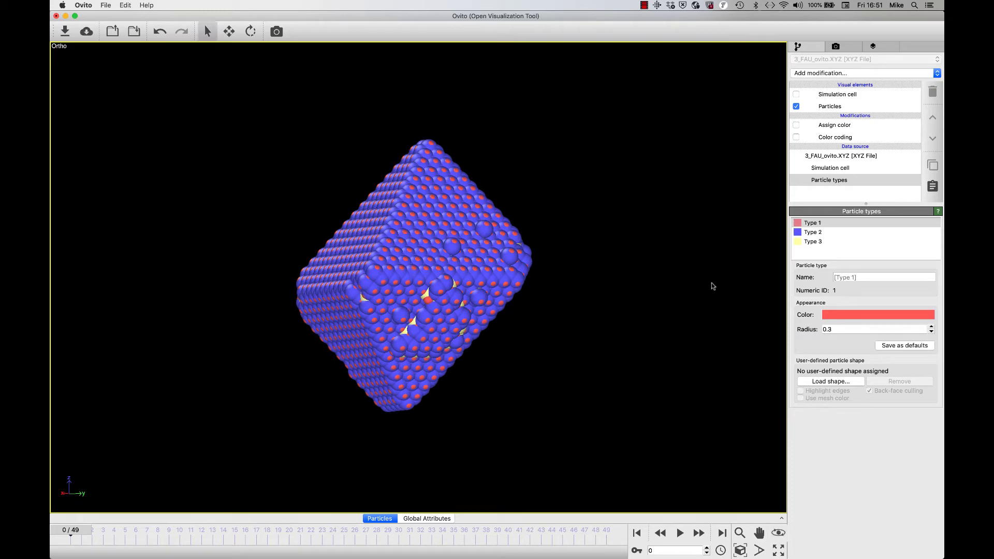
Set the radius of the Type 1 particles to 0.4 and inspect the crystal from another angle.
left_click(837, 329)
type("4")
key("Return")
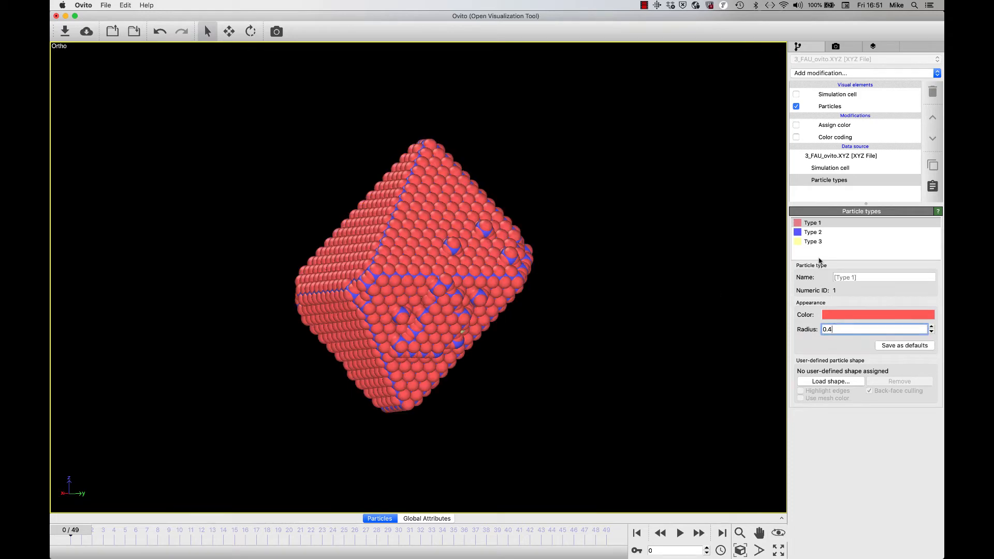
left_click_drag(373, 310, 441, 226)
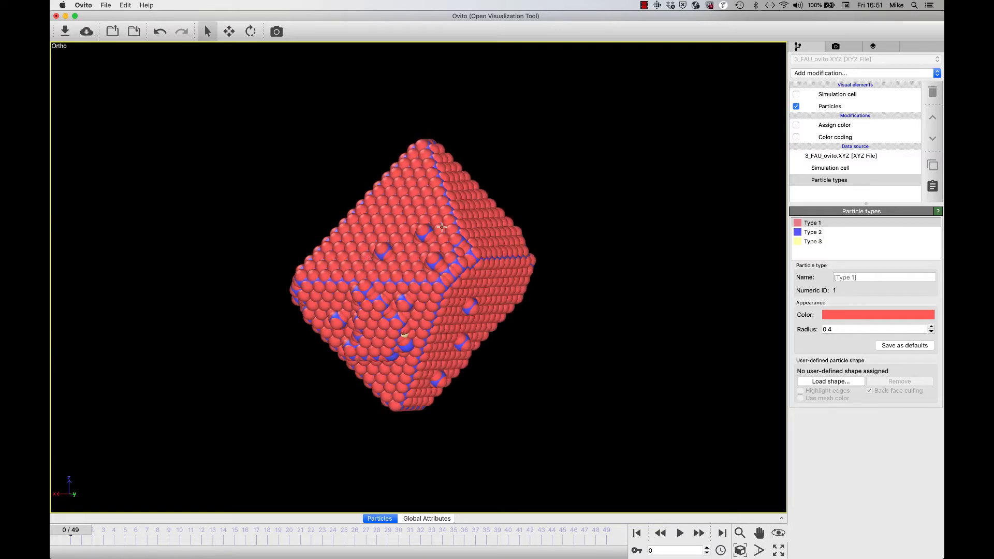
Try the Assign color modification on the crystal, viewing its color options without changing them, and turn it off again.
left_click(797, 127)
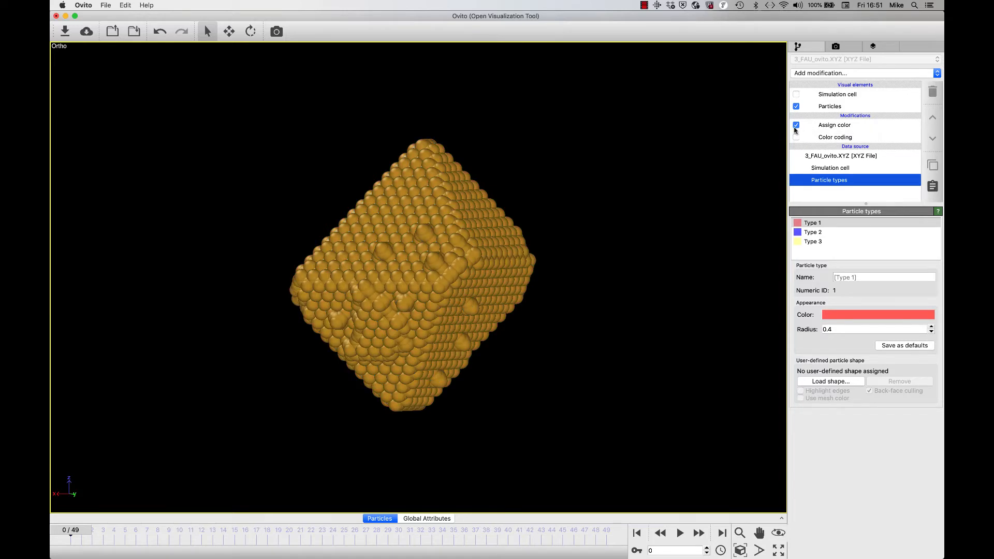
left_click(840, 128)
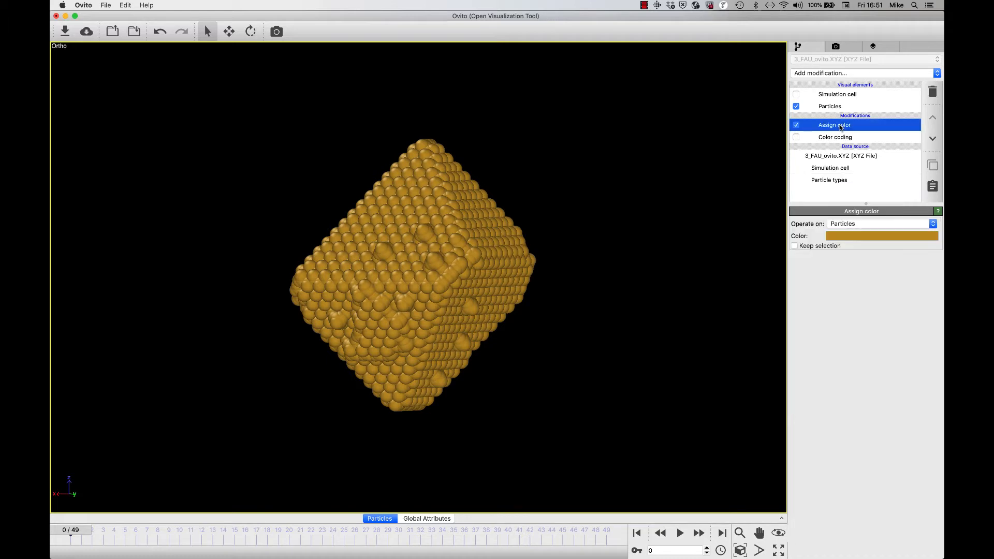
left_click(838, 236)
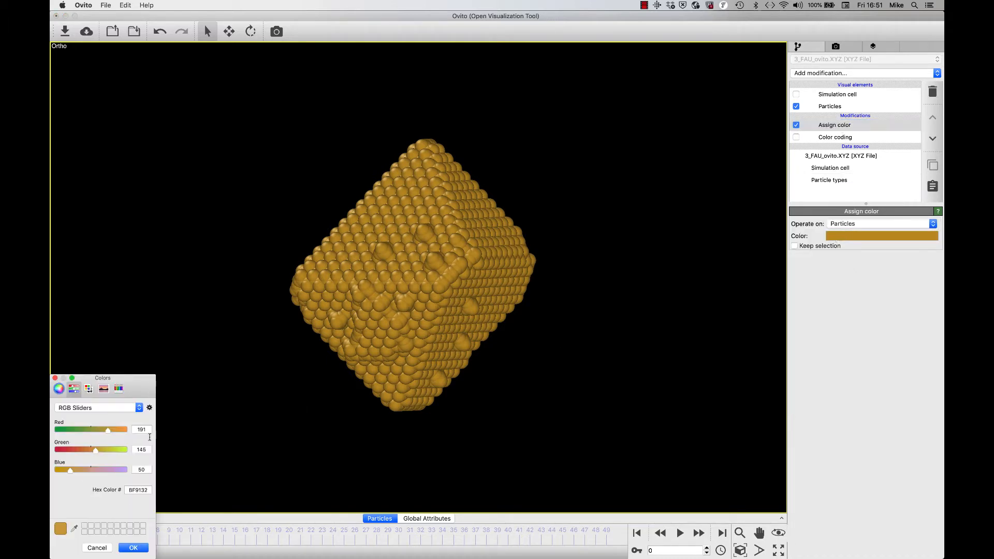
left_click(55, 378)
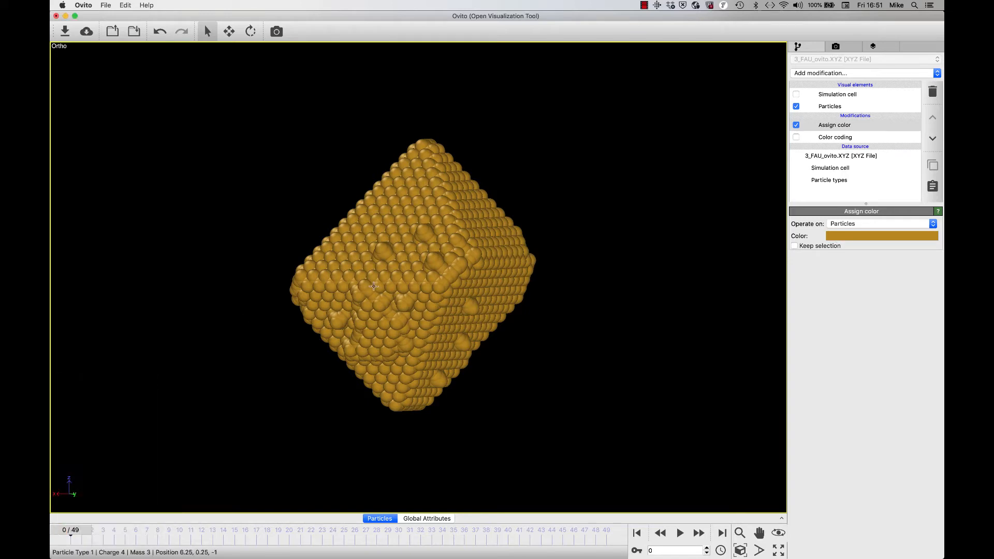
left_click_drag(404, 294, 454, 249)
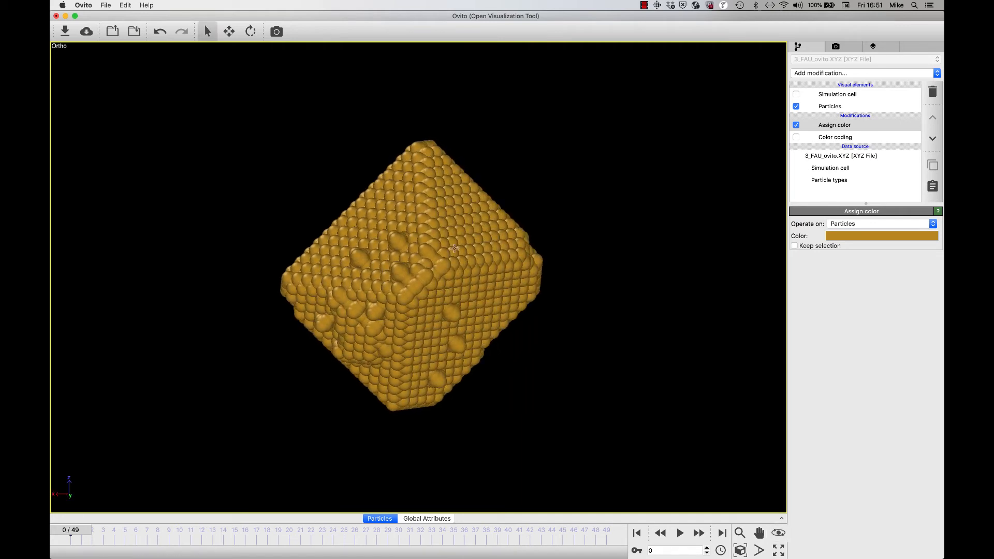
left_click(796, 124)
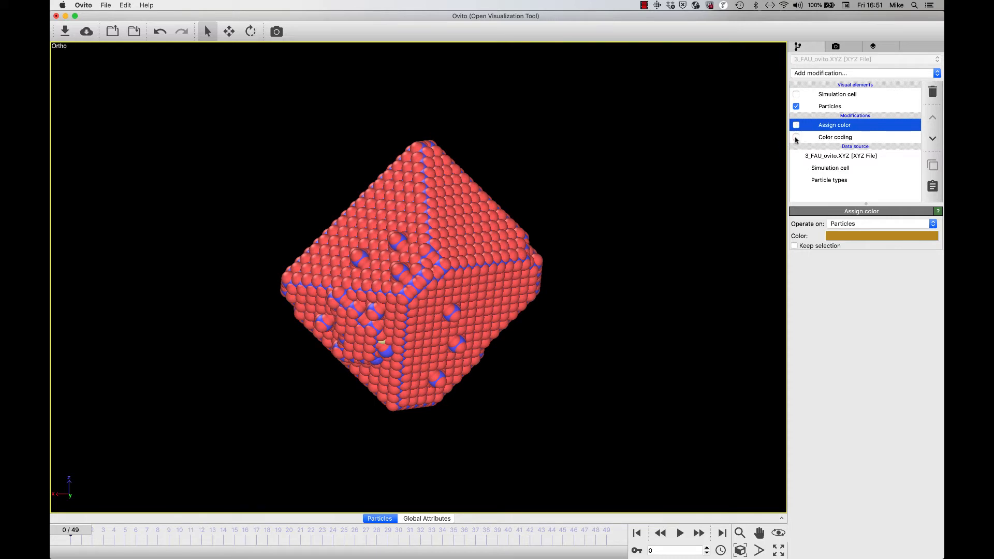
Enable the Color coding modification and set its input property to Mass.
left_click(796, 138)
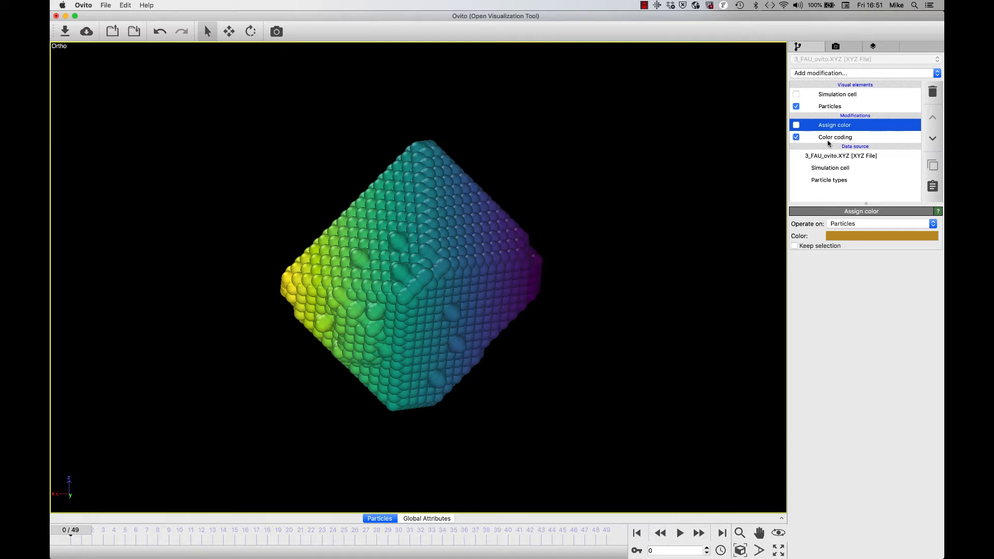
left_click(830, 139)
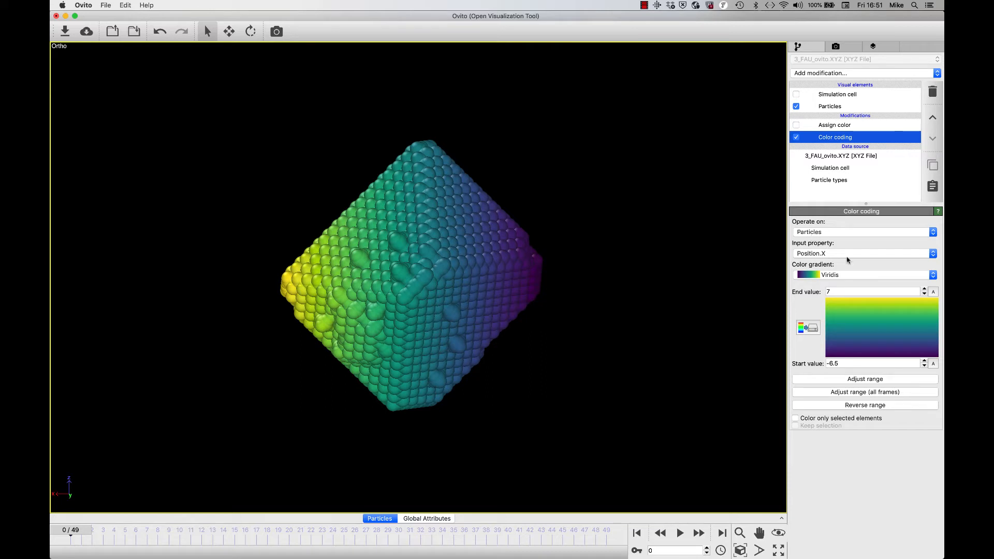
left_click(816, 255)
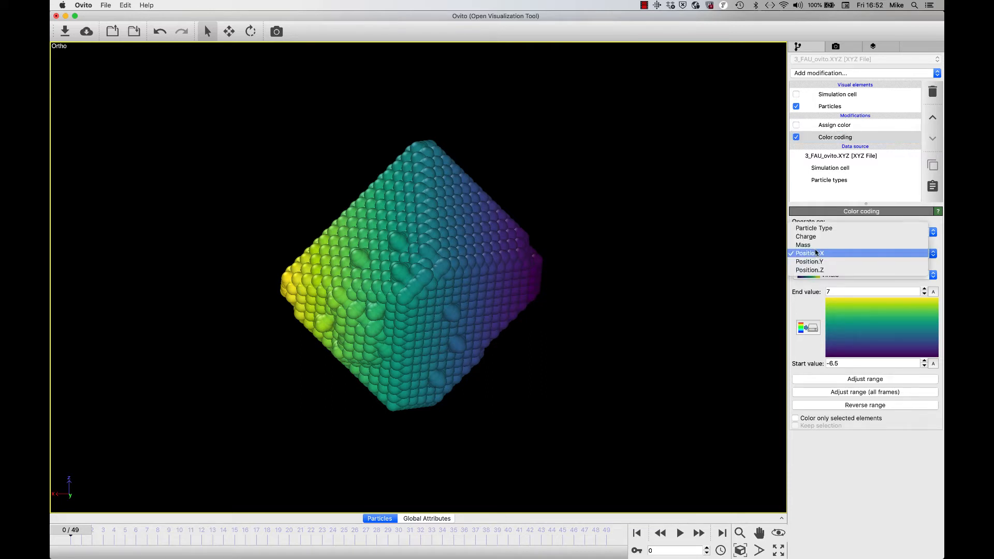
left_click(813, 245)
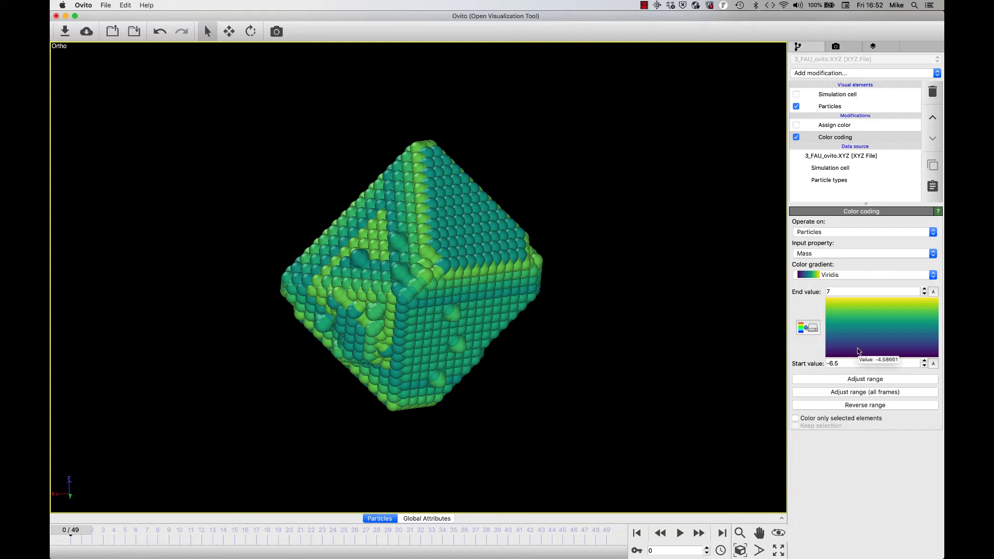
Set the color coding range to a start value of -1 and an end value of 5.
left_click_drag(841, 364, 826, 364)
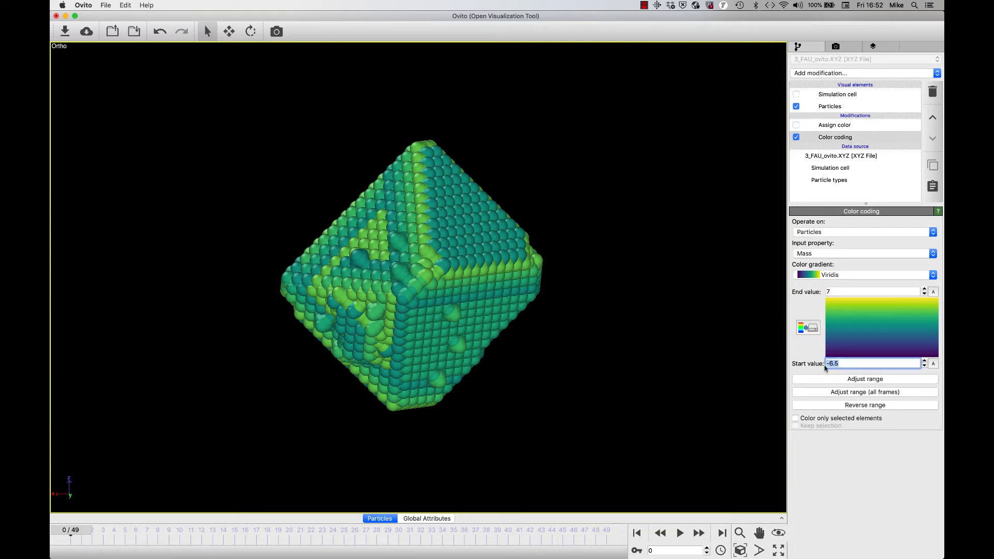
type("-1")
double_click(829, 291)
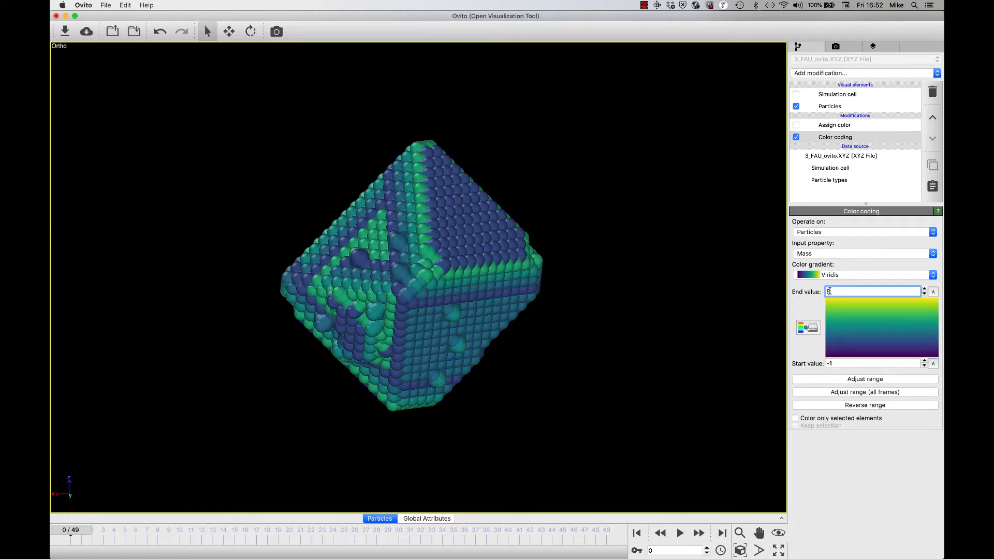
type("5")
key("Return")
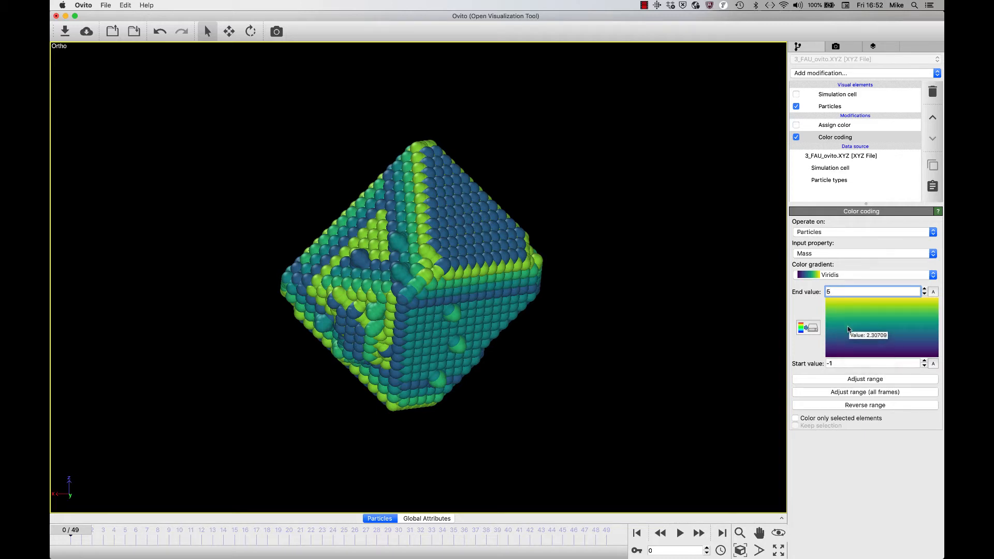
Try a color coding range with start value 1 and end value 4, and inspect the crystal's faces.
left_click(836, 363)
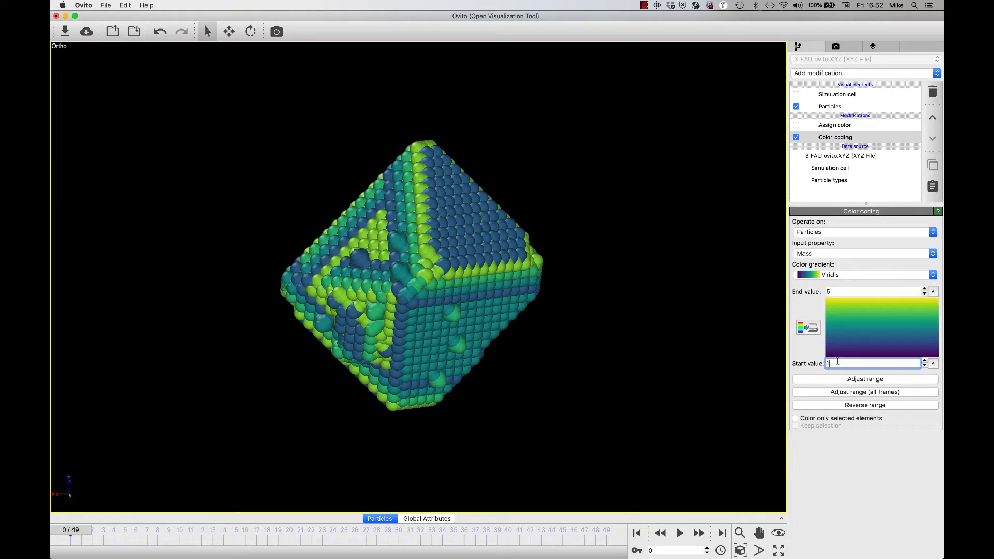
left_click(833, 291)
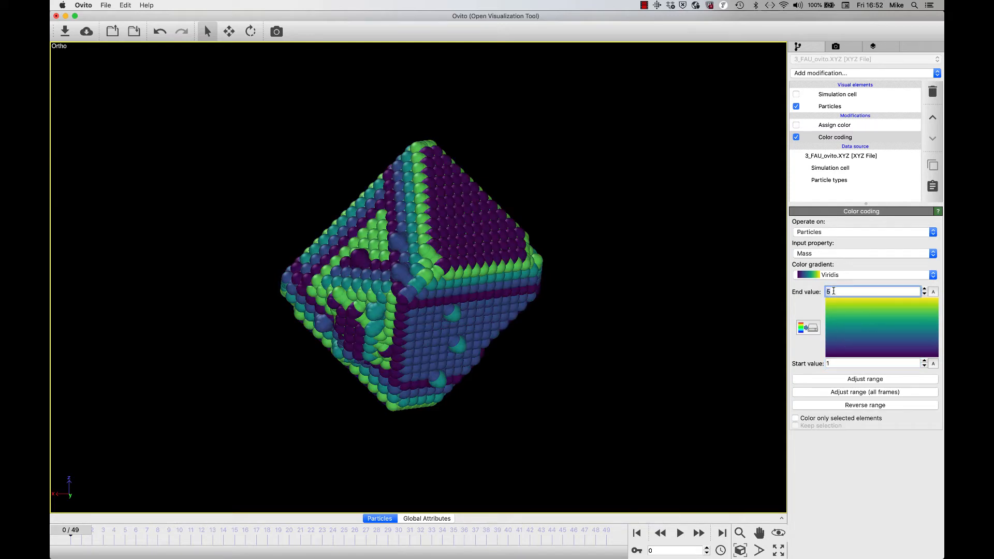
type("4")
left_click(846, 362)
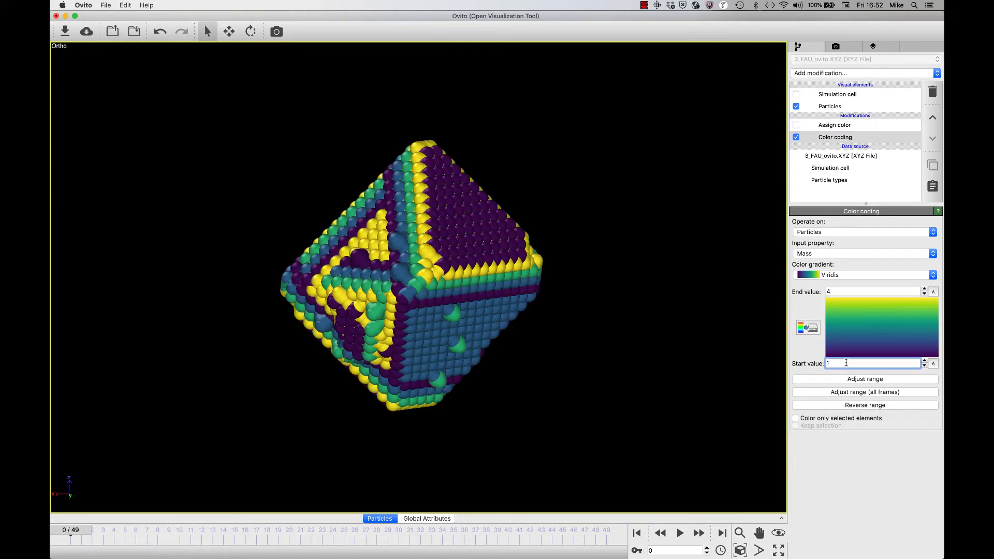
left_click_drag(486, 305, 418, 303)
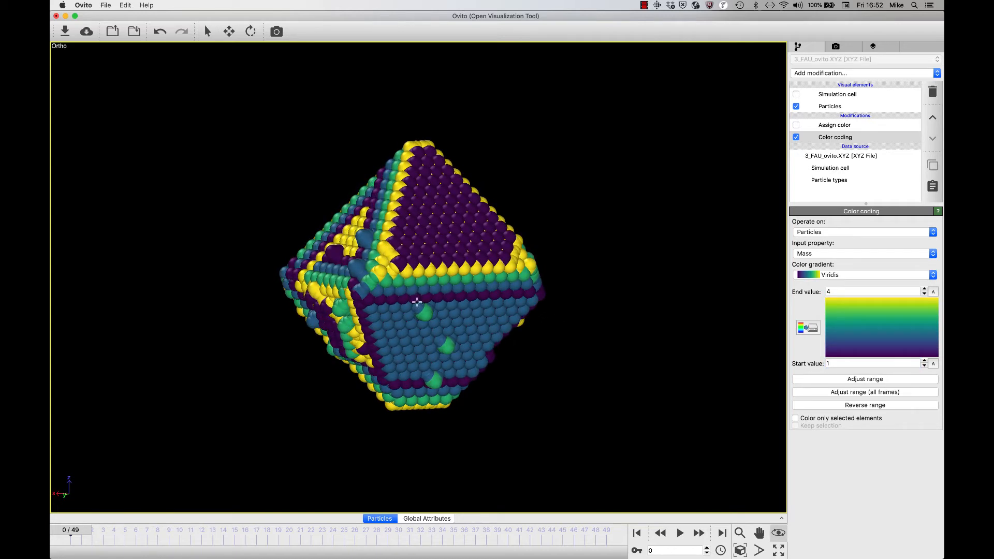
Try the Rainbow and Magma color gradients on the mass-coded particles.
left_click(828, 275)
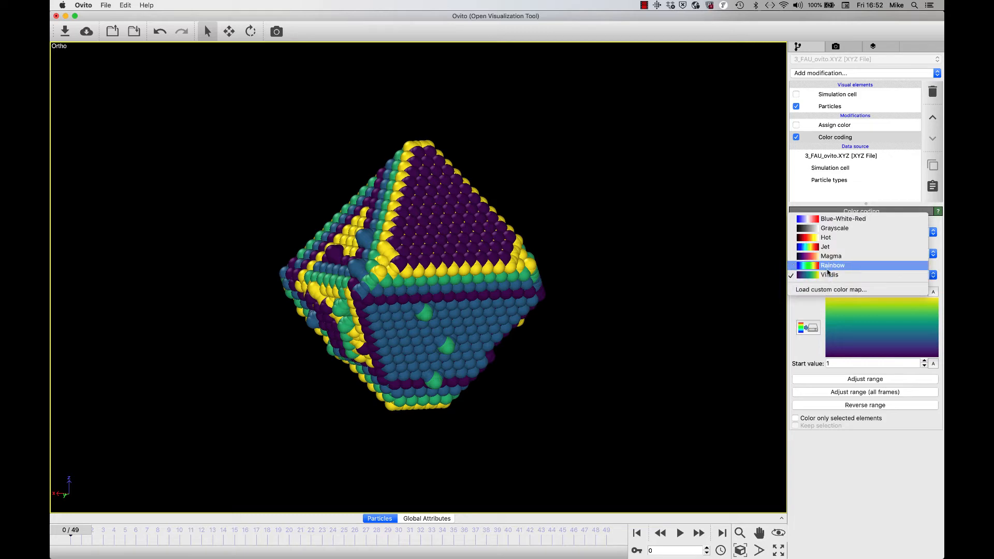
left_click(828, 268)
left_click(826, 275)
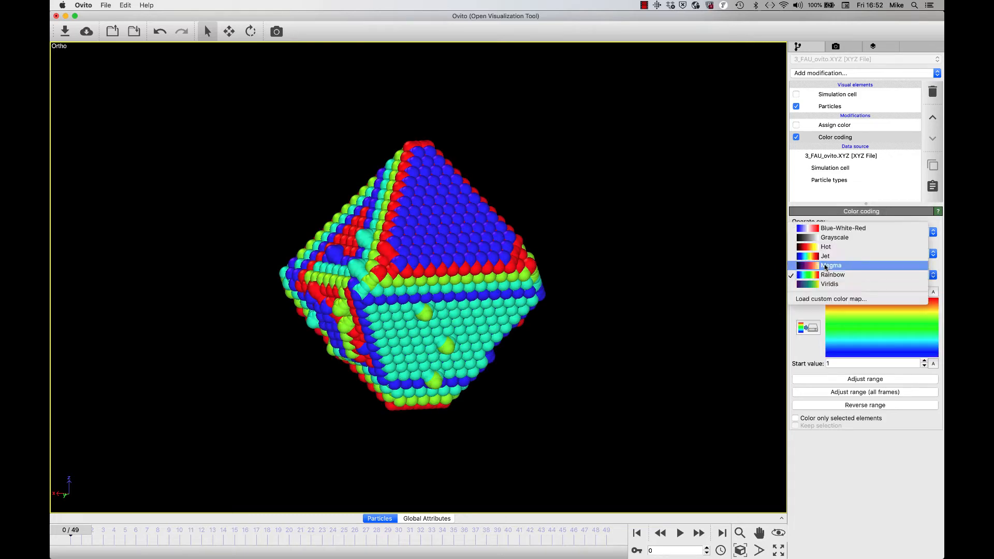
left_click(825, 268)
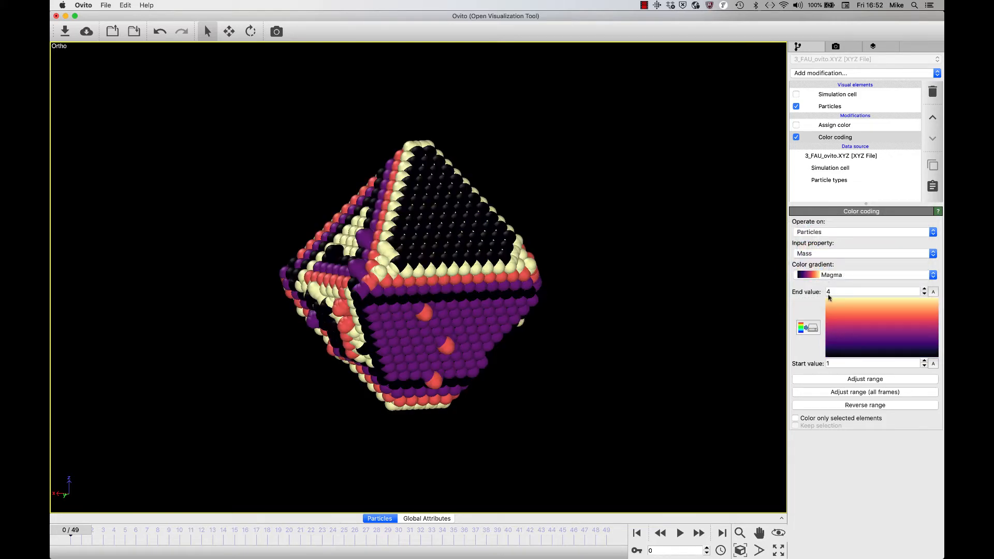
Return the color coding range to a start value of -1 and an end value of 5.
left_click(834, 364)
left_click(834, 292)
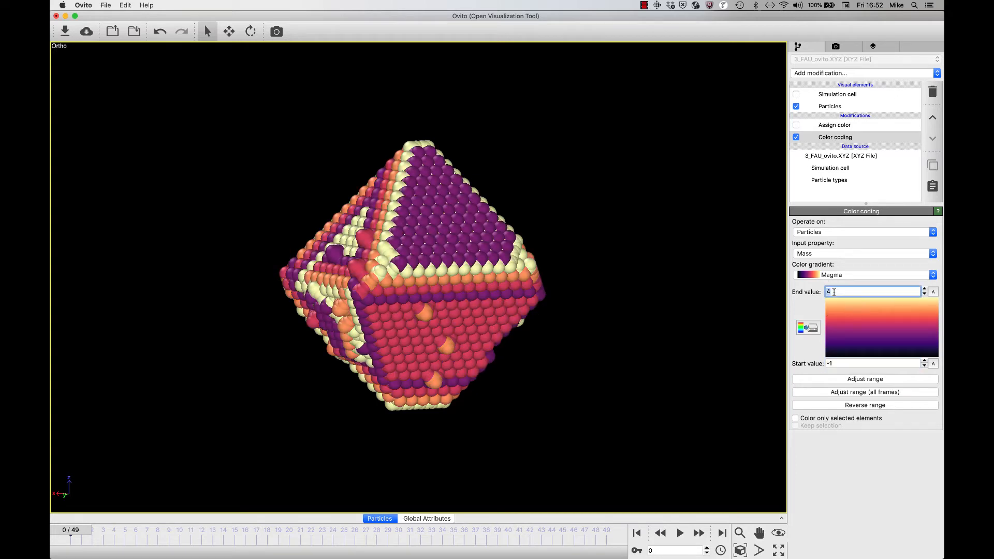
type("5")
left_click(839, 363)
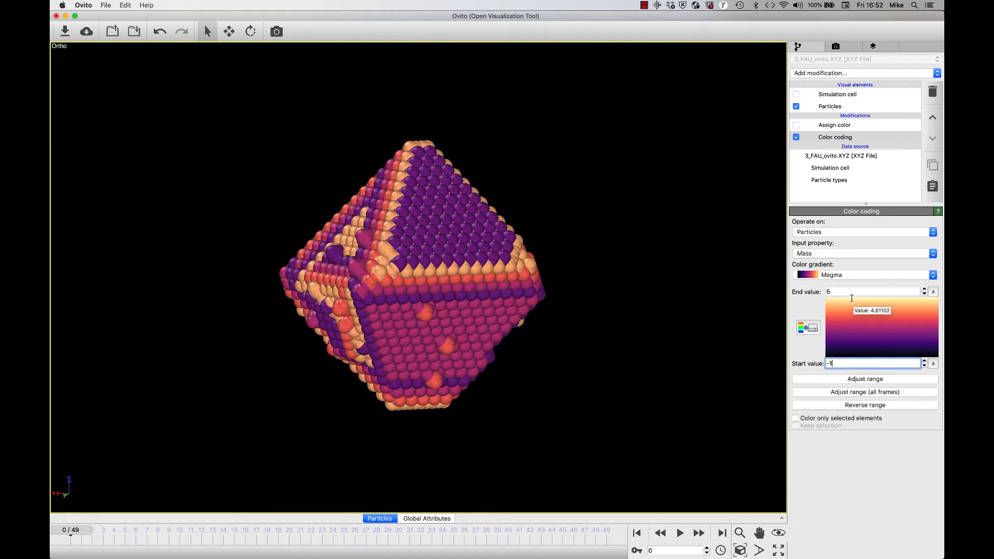
Switch the color gradient back to Viridis and inspect the crystal from the other side.
left_click(844, 275)
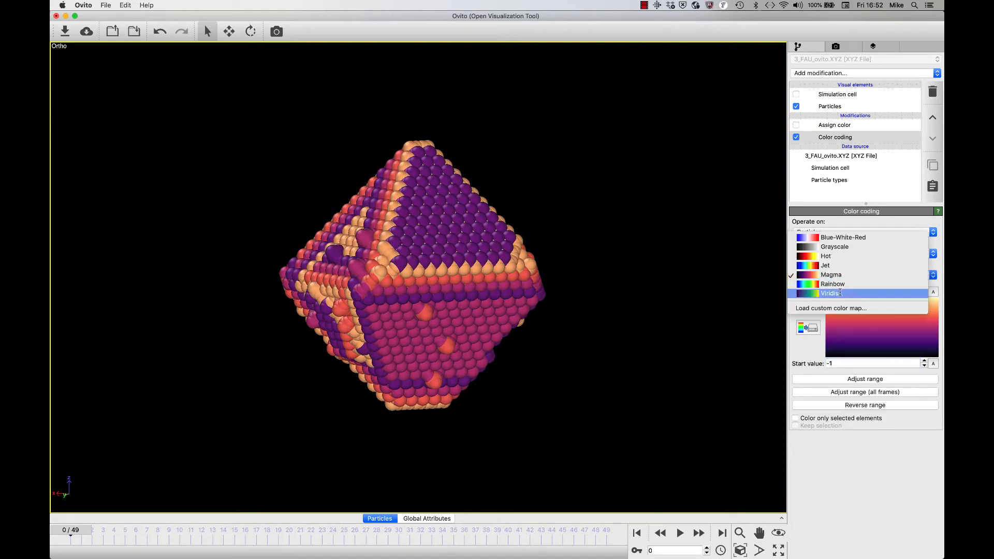
left_click(839, 293)
left_click_drag(447, 284, 211, 325)
key("Escape")
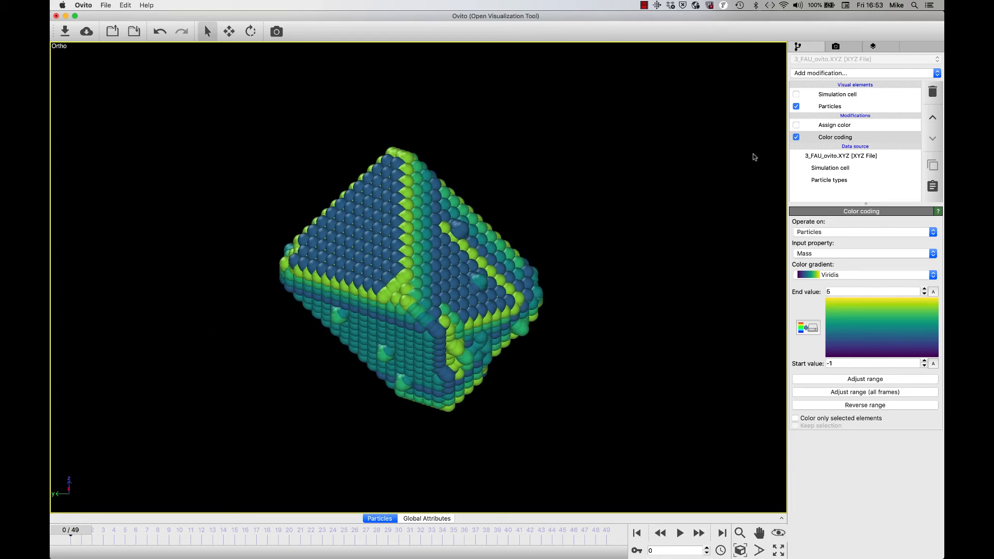
Toggle Assign color on and off, and disable Color coding so the crystal uses its particle type colors.
left_click(796, 126)
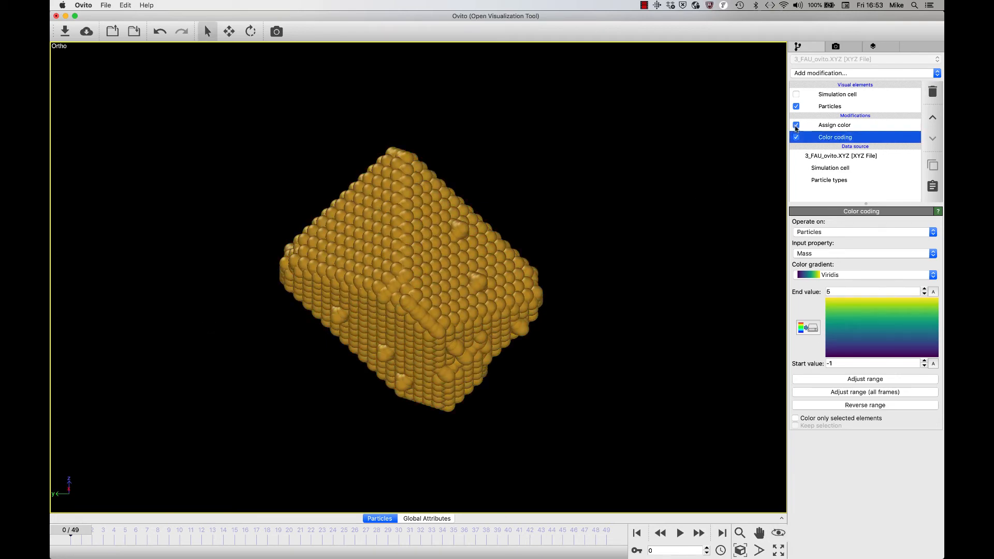
left_click(796, 126)
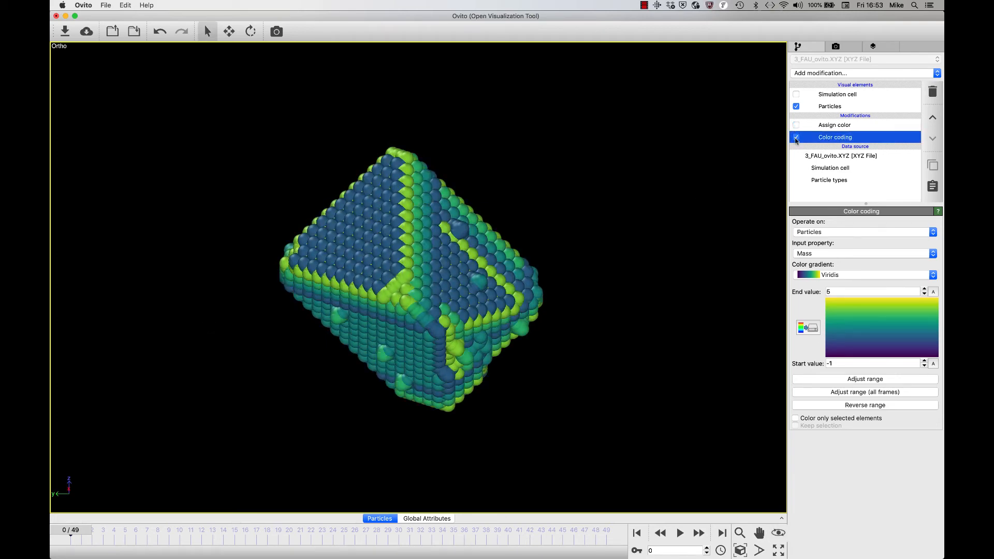
left_click(796, 138)
left_click_drag(456, 255, 416, 247)
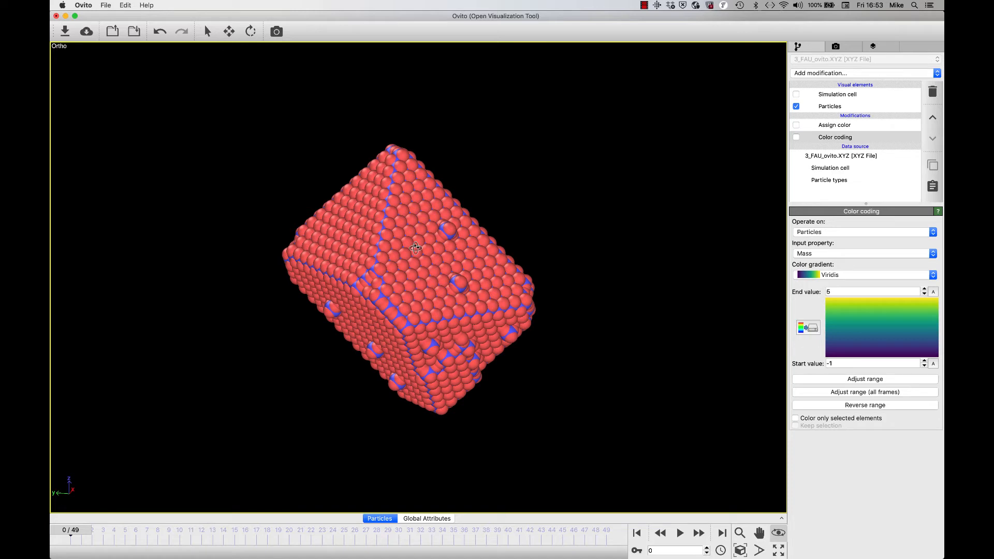
key("Escape")
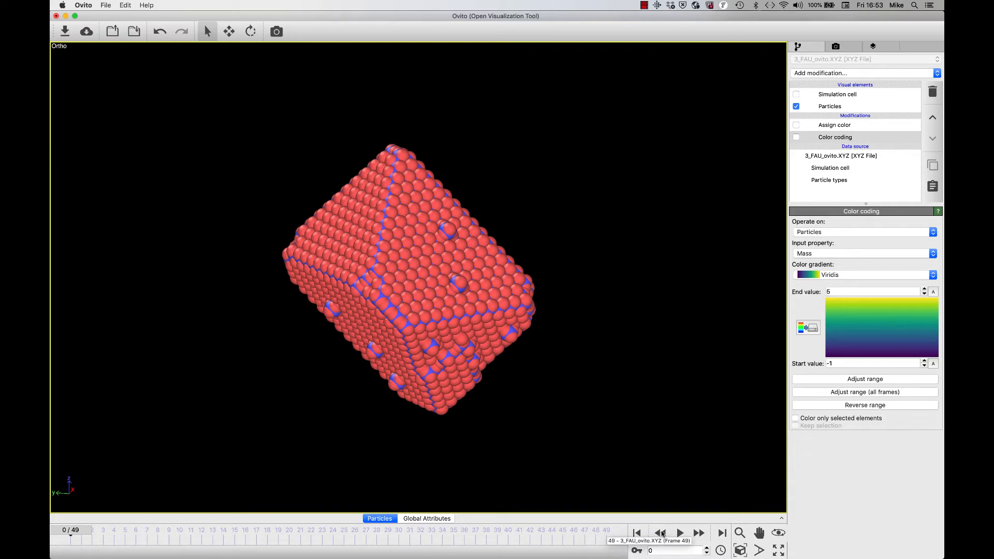
Play the growth animation in the particle type colors and re-enable Color coding to view it by mass.
left_click(680, 533)
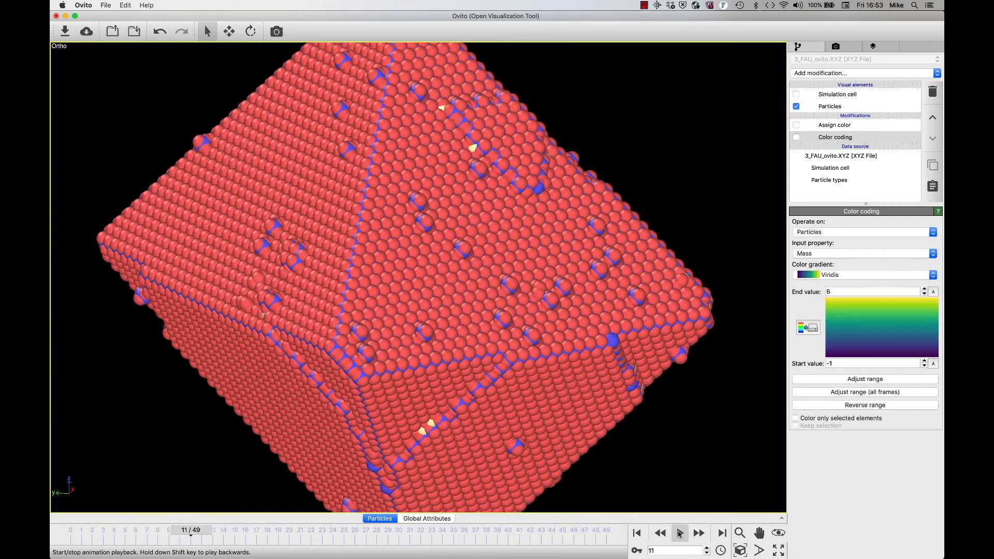
left_click(796, 137)
left_click(796, 137)
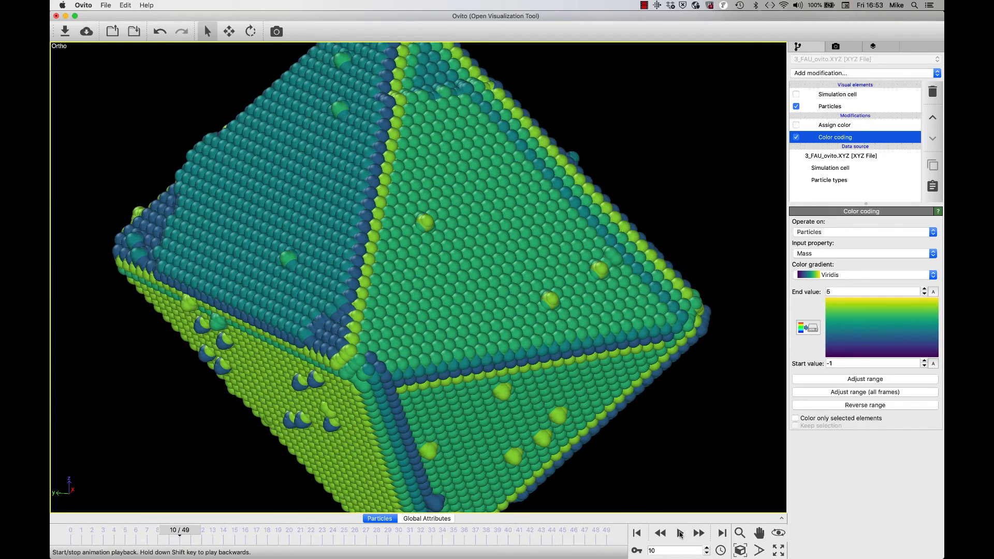
Enable Assign color over the color coding, play the growth animation and pause it at frame 41.
left_click(796, 125)
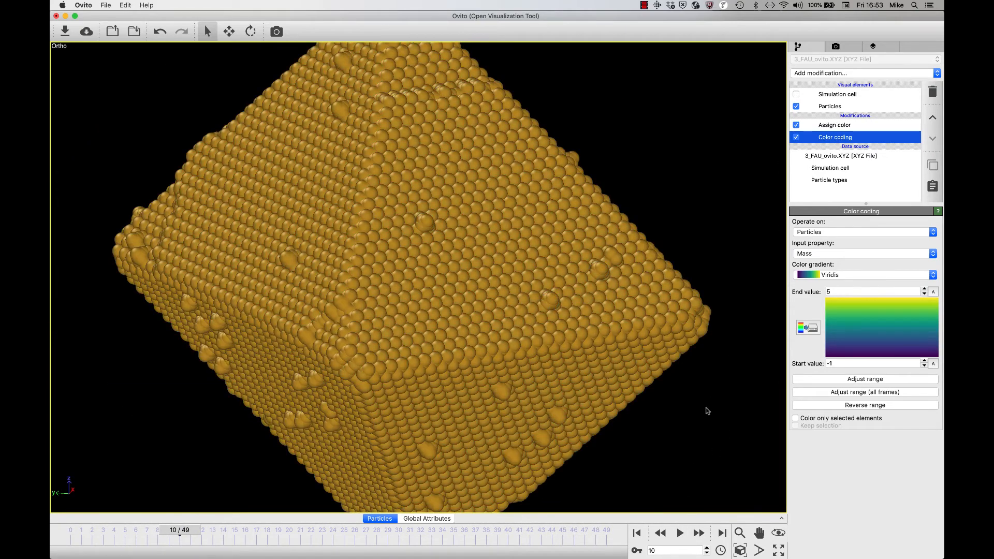
left_click(680, 534)
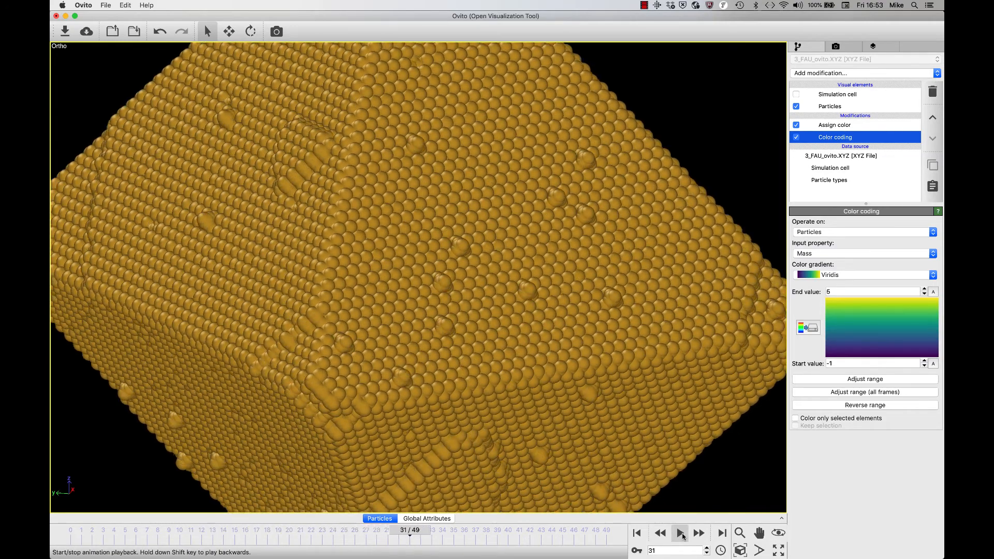
left_click(680, 534)
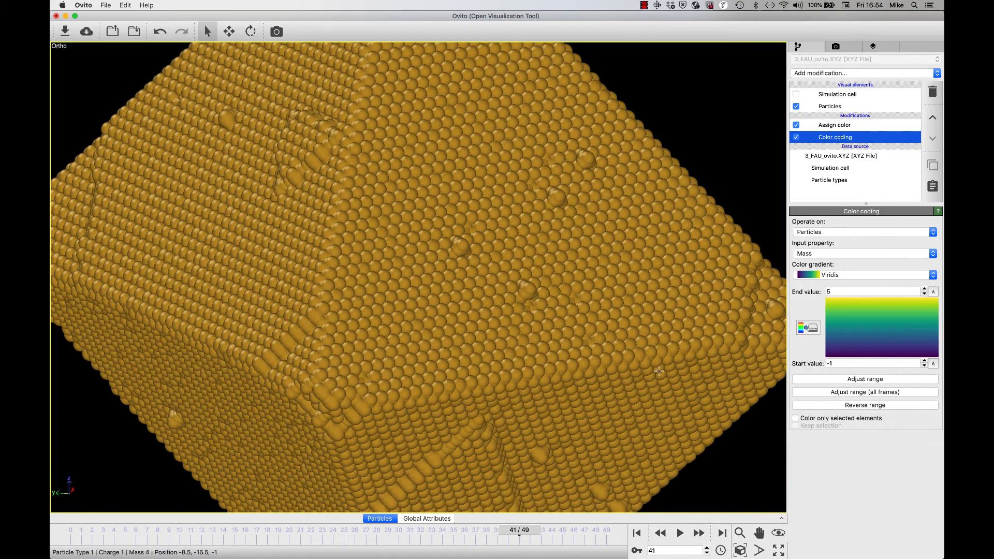
Disable the Assign color modification to show the mass color coding and zoom out to the whole crystal.
left_click(796, 125)
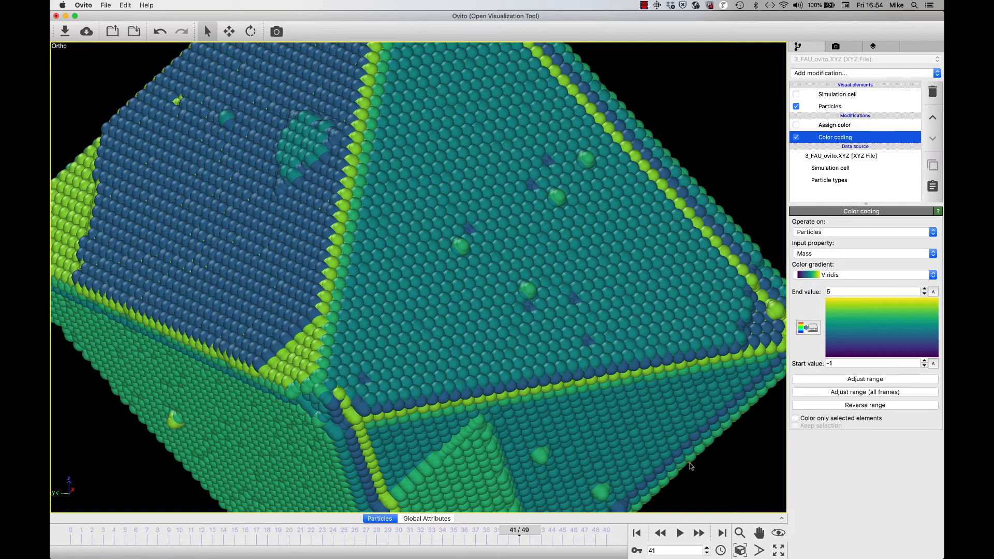
left_click(739, 533)
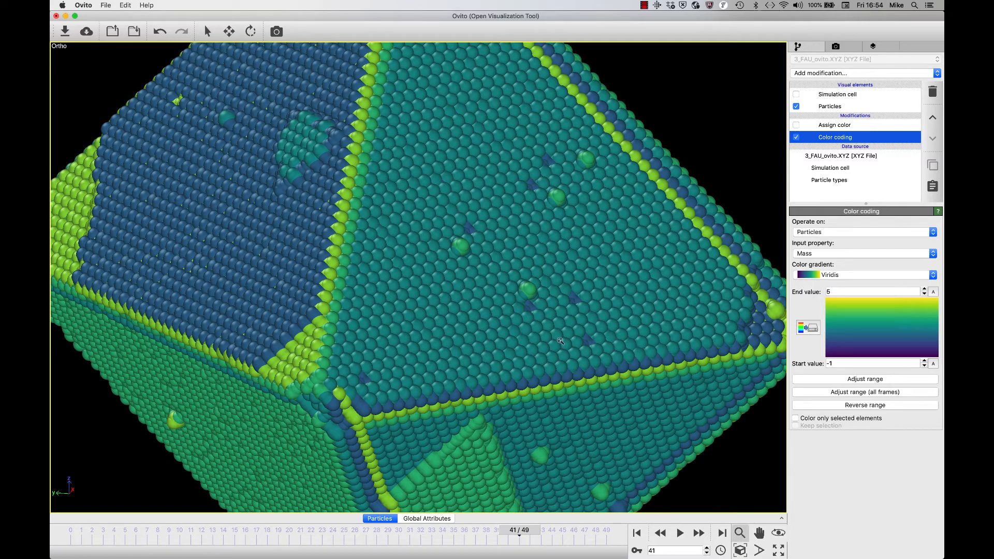
left_click_drag(542, 295, 498, 403)
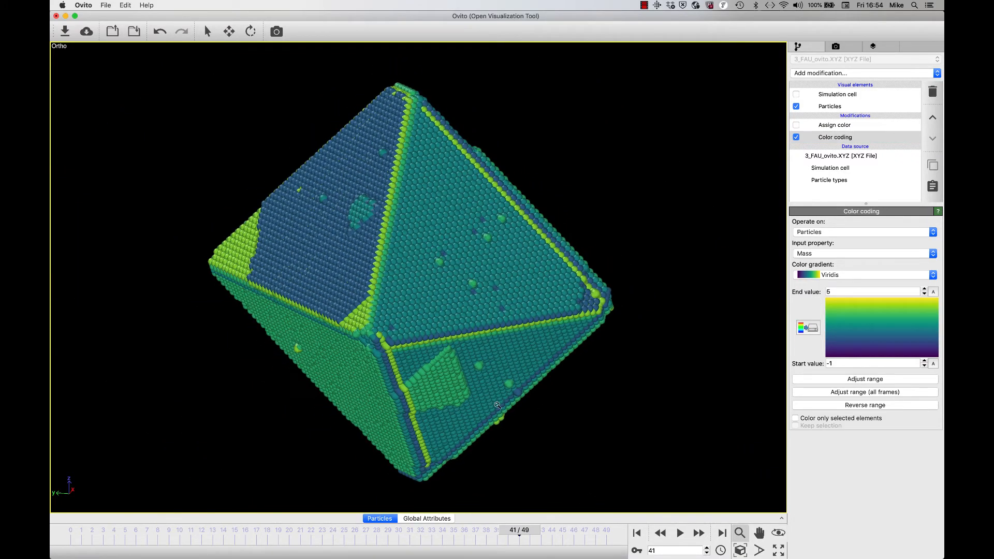
left_click(740, 533)
Rotate the crystal to face another side and create a camera from the current orthographic view.
left_click(759, 533)
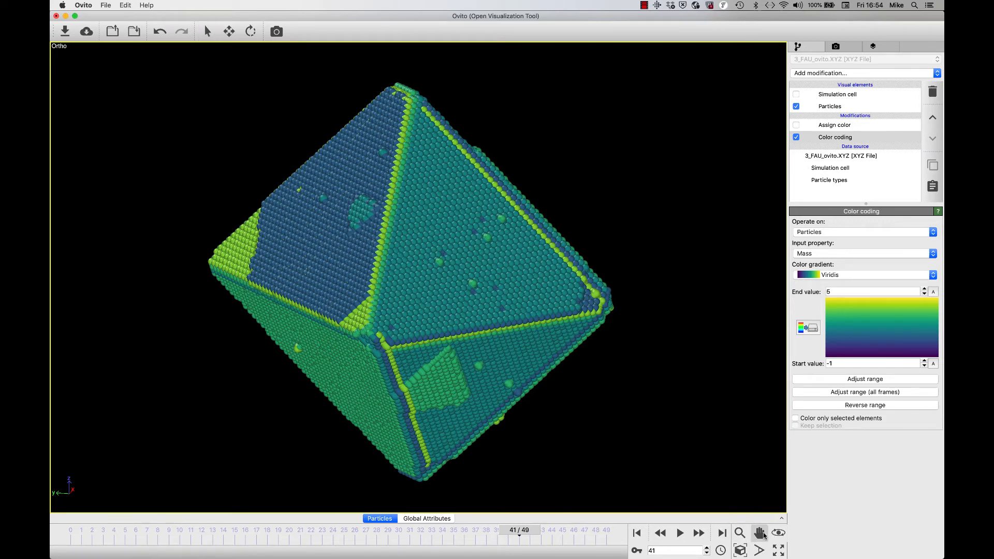
mouse_move(511, 344)
left_mouse_down()
mouse_move(433, 337)
mouse_move(508, 333)
mouse_move(510, 343)
left_mouse_up()
left_click(759, 534)
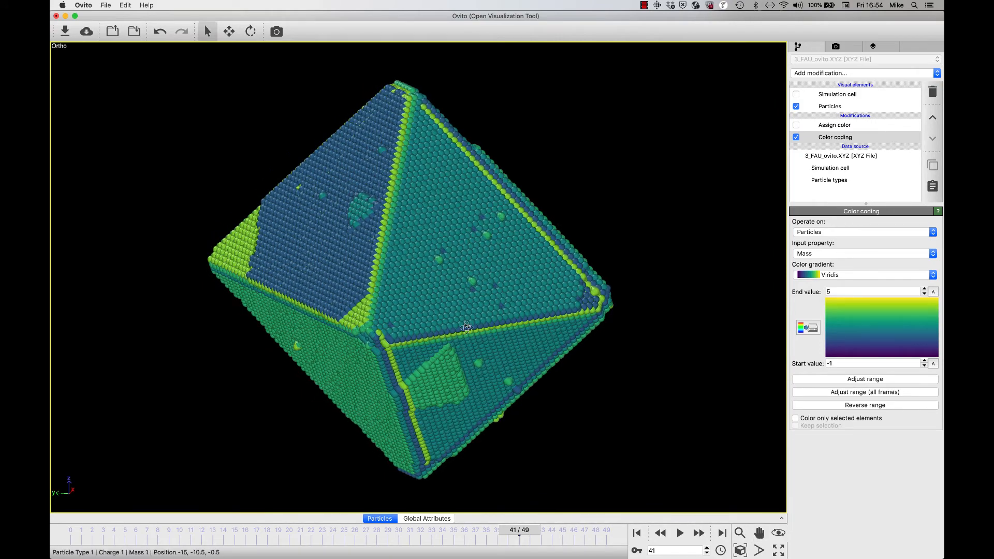
left_click_drag(466, 327, 327, 314)
key("Escape")
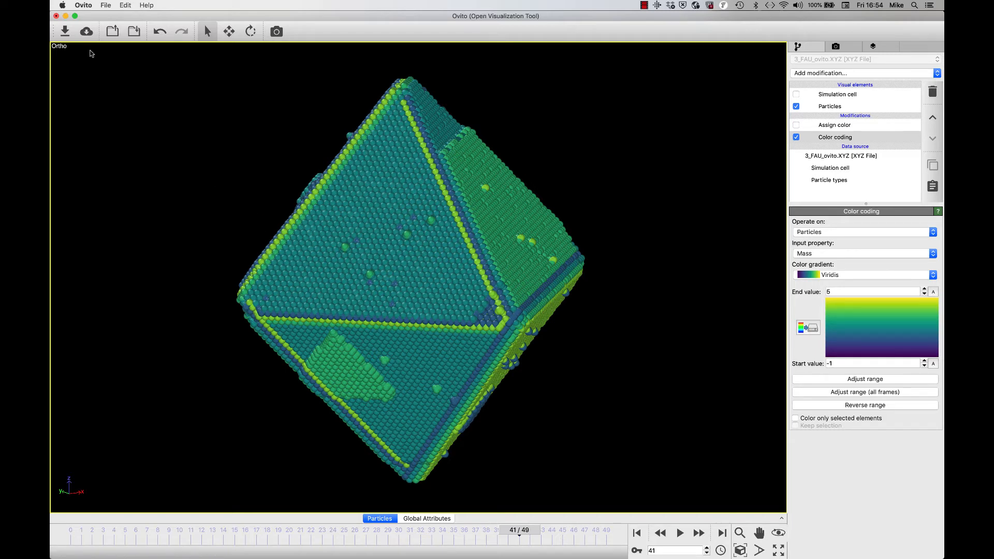
left_click(60, 47)
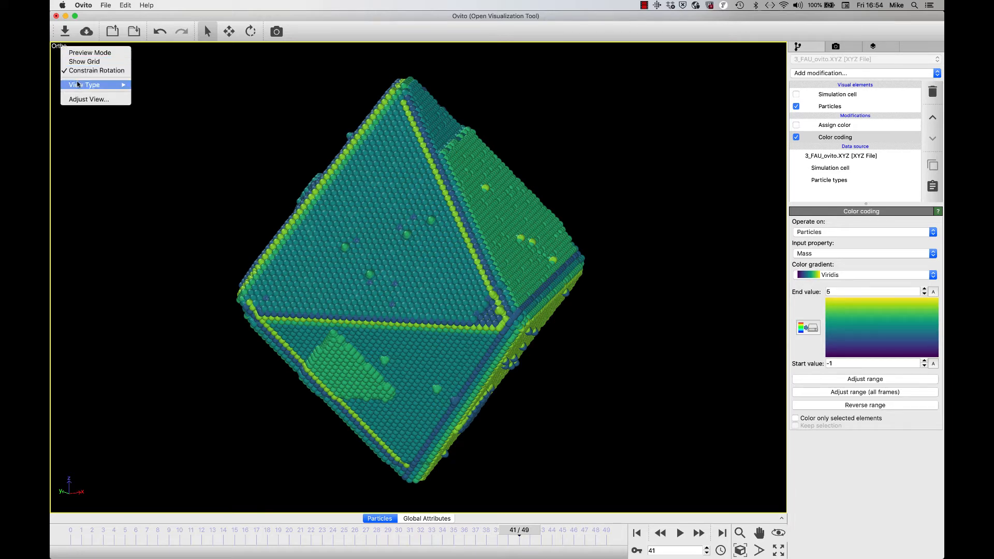
mouse_move(78, 86)
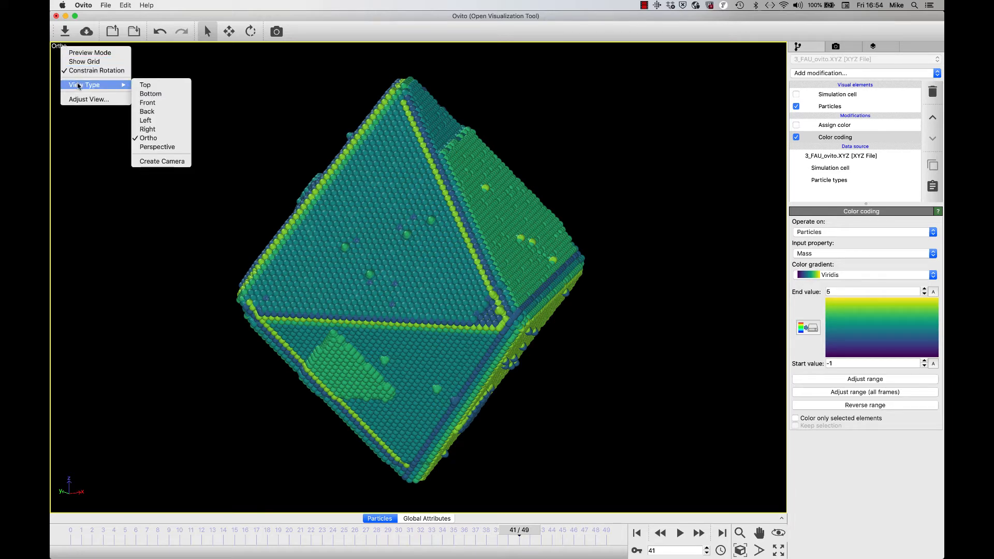
left_click(153, 162)
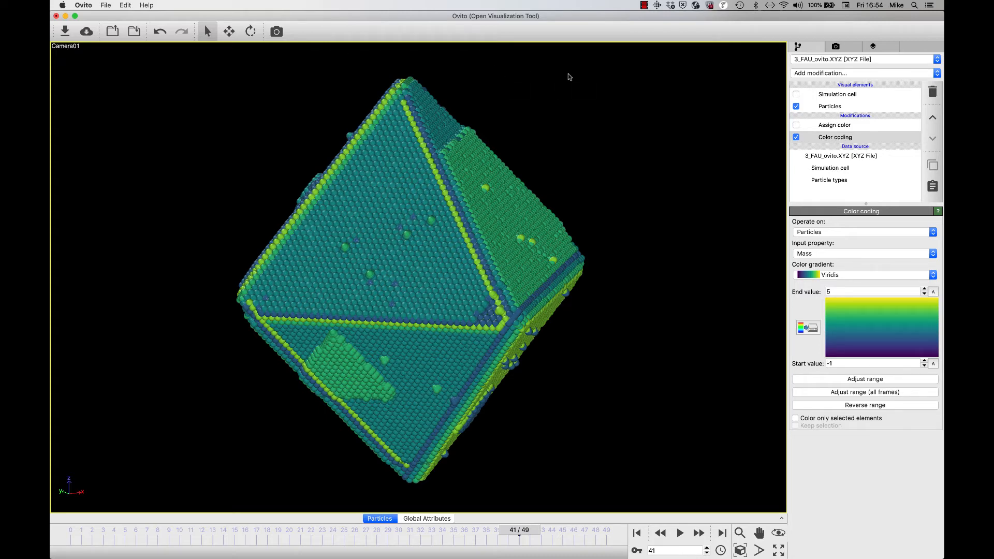
Show the settings of Camera01's camera source and keep it as an orthographic camera.
left_click(815, 60)
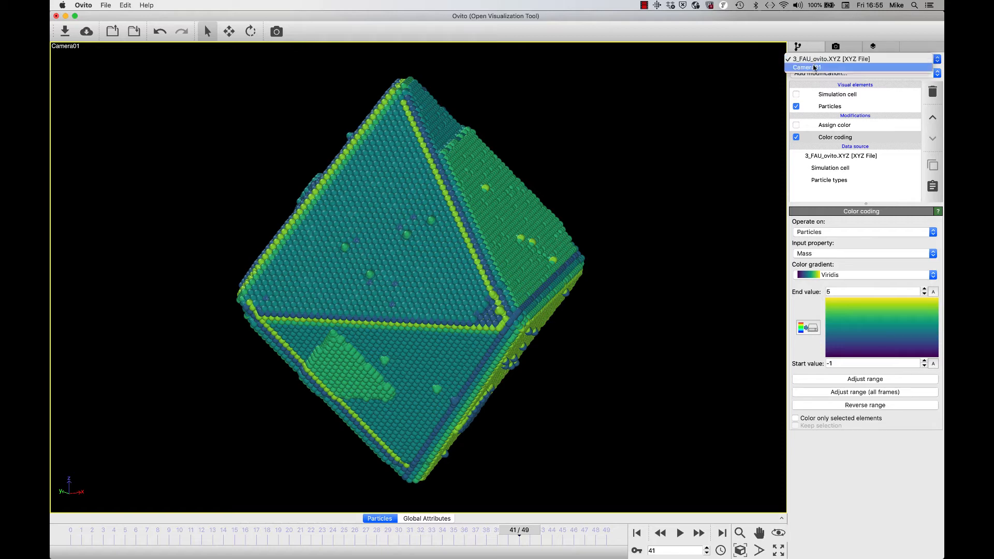
left_click(815, 67)
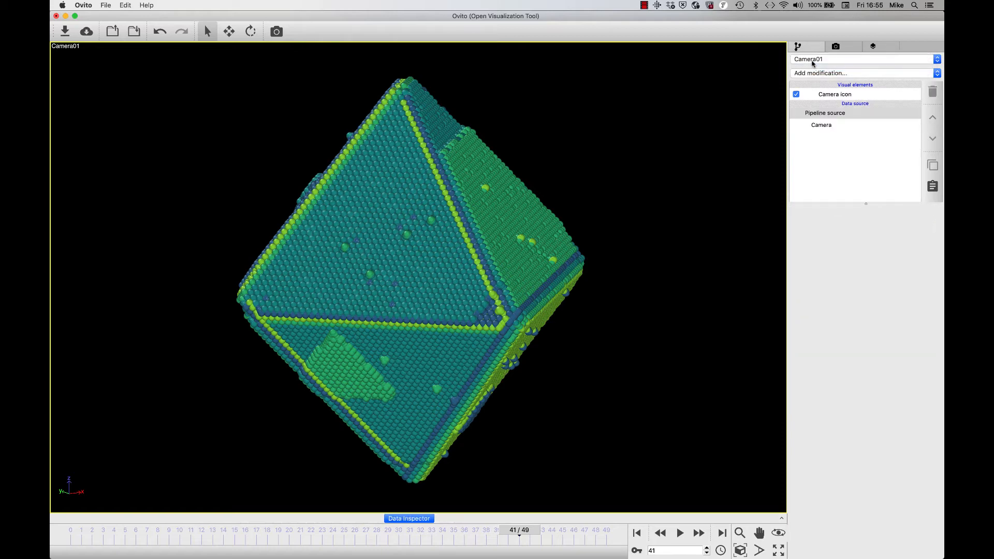
left_click(822, 125)
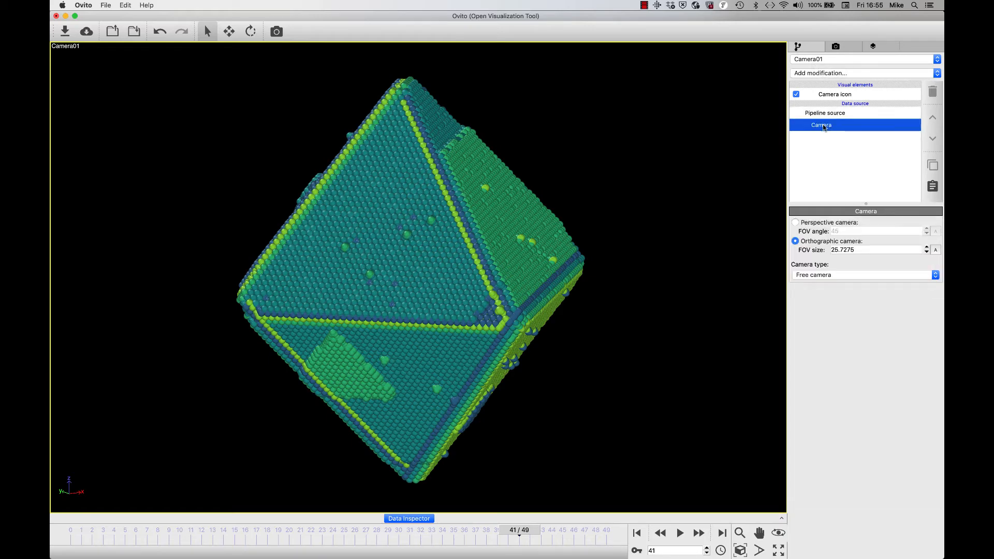
left_click(795, 222)
left_click(795, 241)
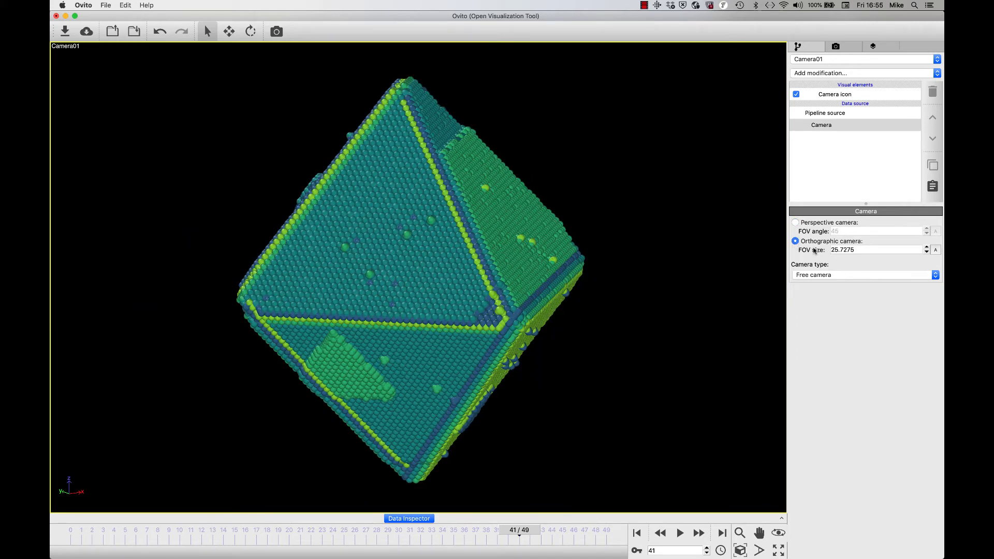
Try orthographic FOV sizes of 10 and 60 for the camera.
double_click(867, 251)
triple_click(866, 251)
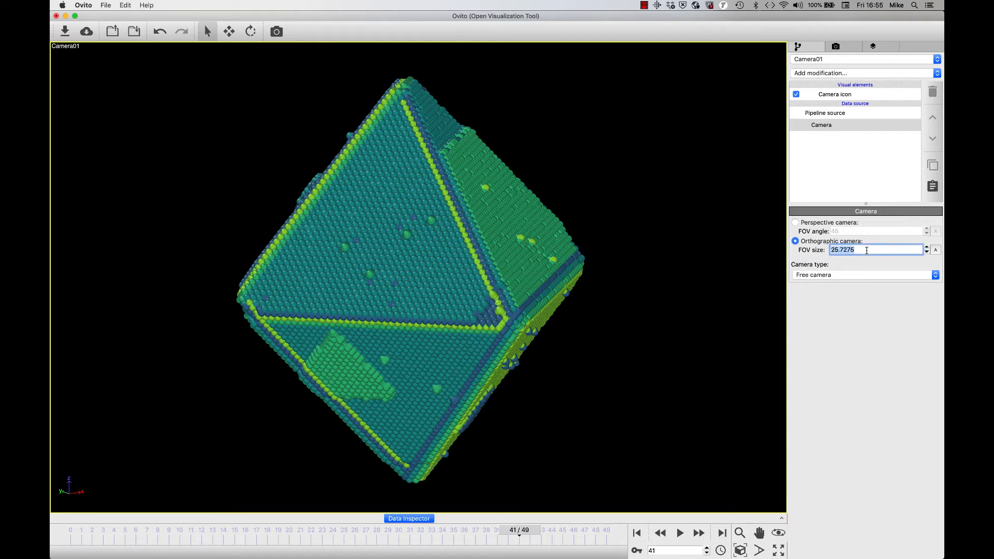
type("10")
key("Return")
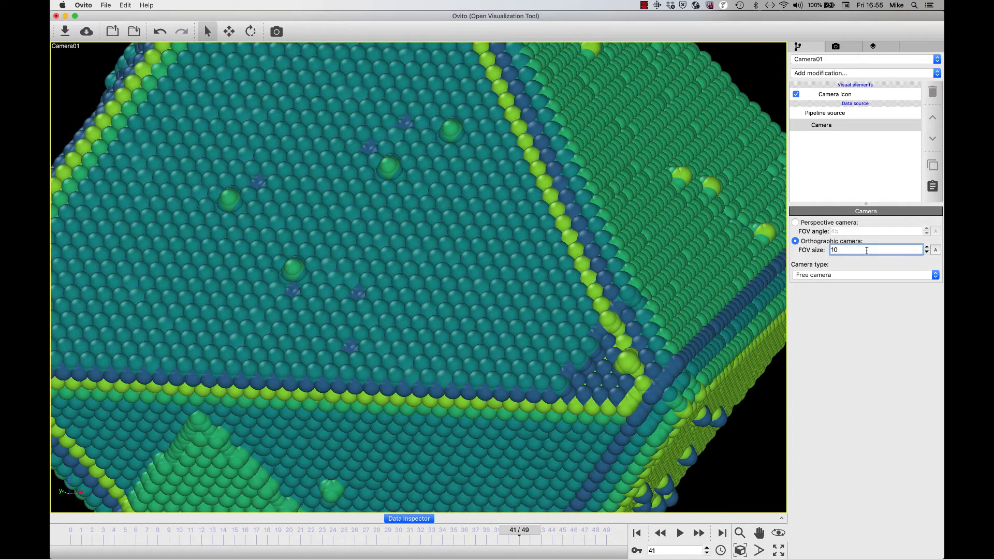
double_click(866, 250)
type("60")
key("Return")
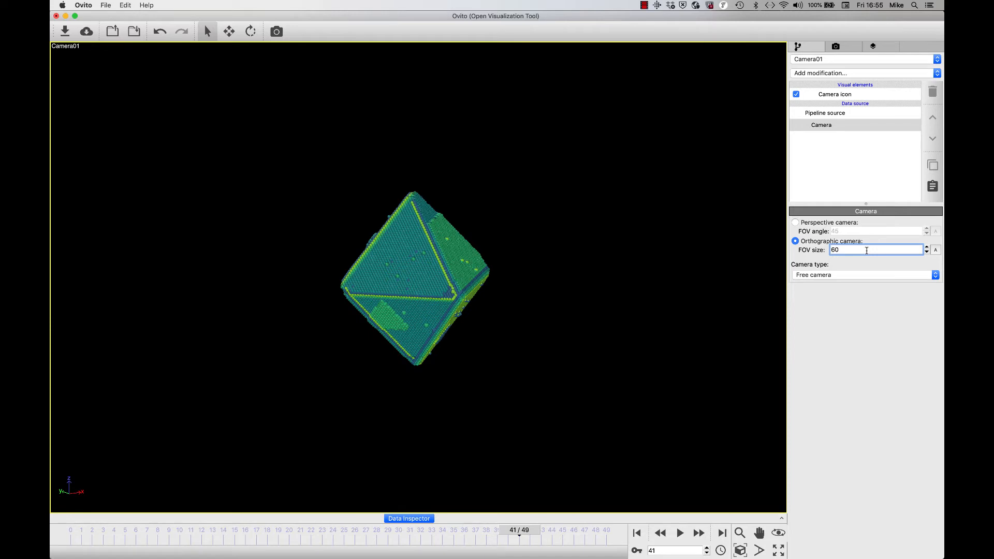
Set the orthographic camera's FOV size to 40.
double_click(840, 250)
type("40")
key("Return")
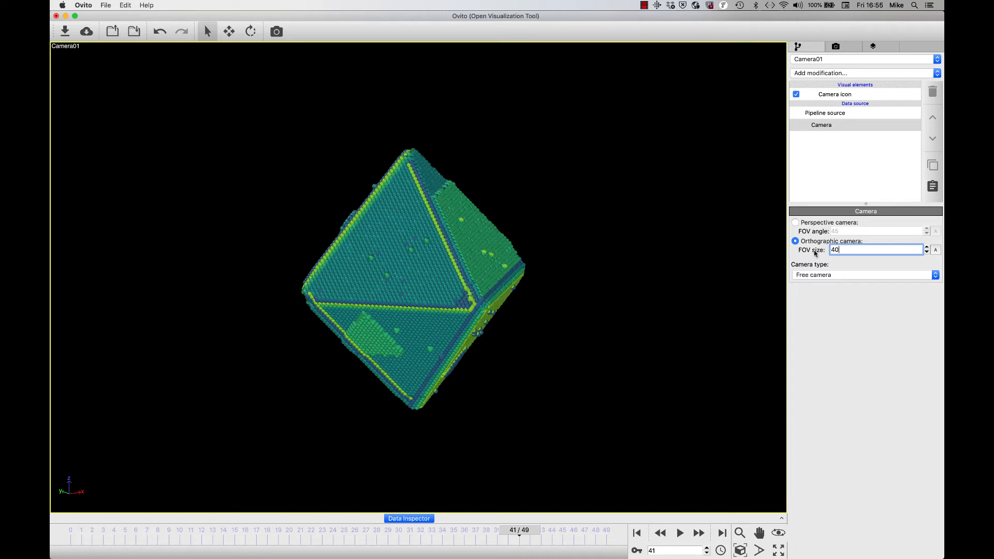
Add an animation key at time 49 to the camera's FOV size, keeping its value at 40.
left_click(935, 252)
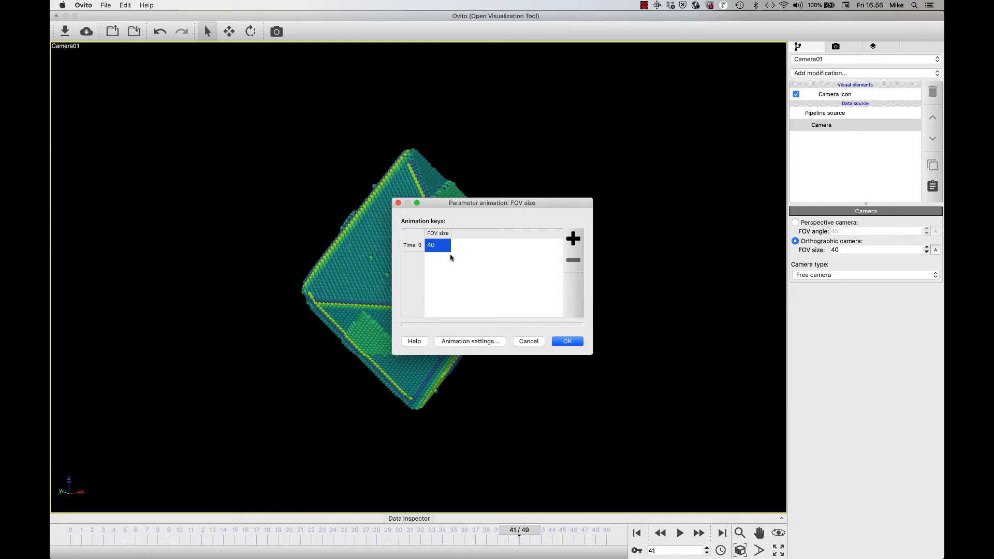
left_click(573, 239)
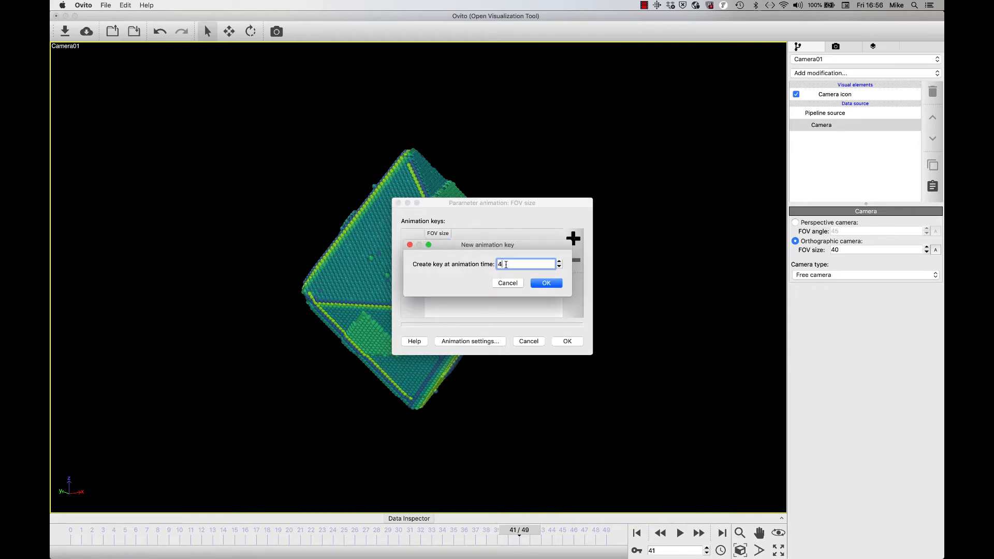
left_click(546, 283)
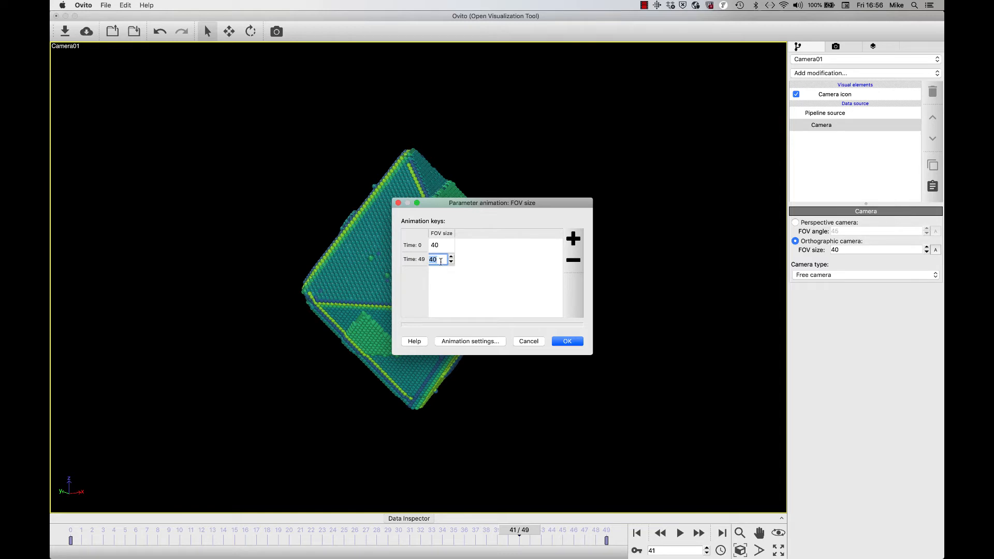
left_click(568, 342)
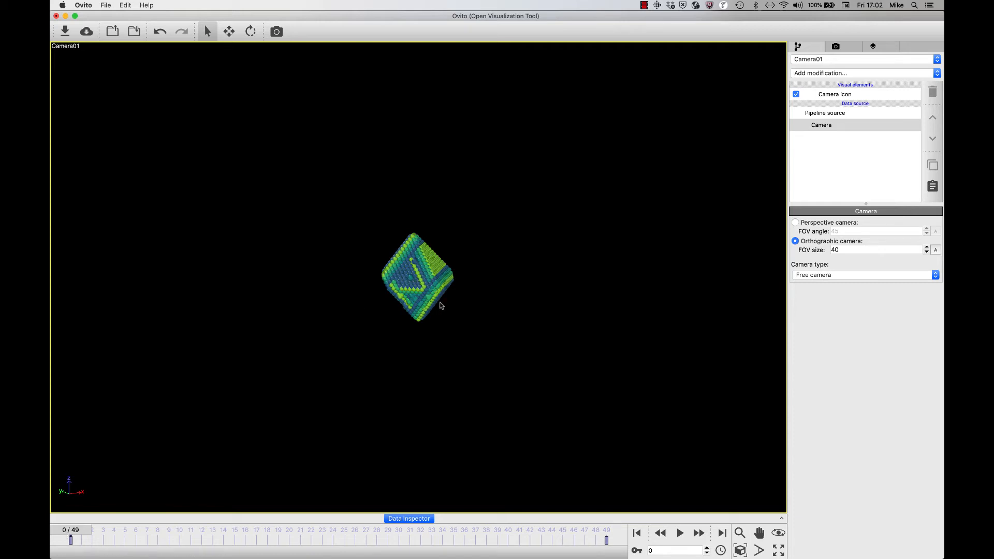
Turn on automatic key recording at frame 0, rotate the camera to a new starting angle and center the crystal.
left_click(635, 552)
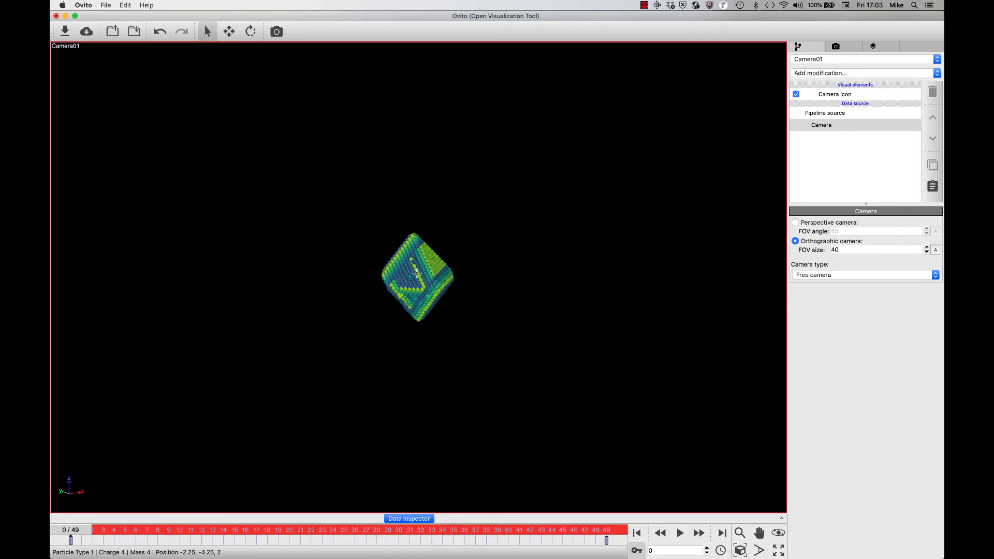
left_click_drag(416, 273, 306, 309)
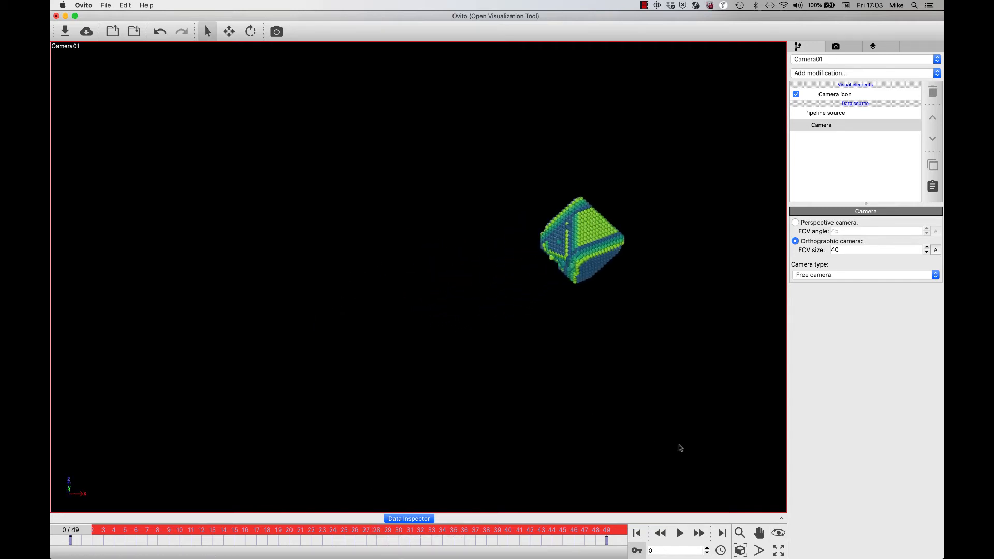
left_click(759, 534)
left_click_drag(587, 262, 343, 302)
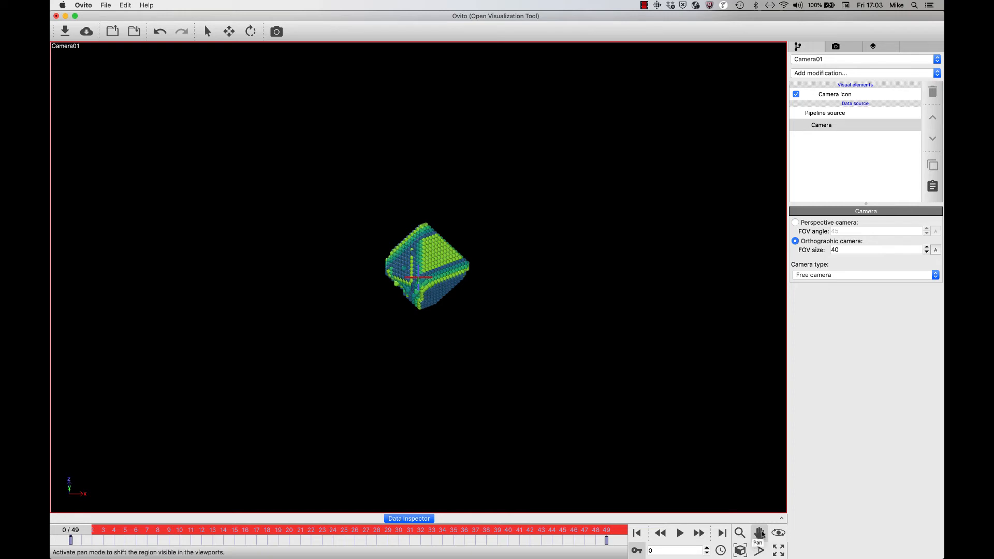
left_click(760, 535)
left_click_drag(413, 229, 420, 330)
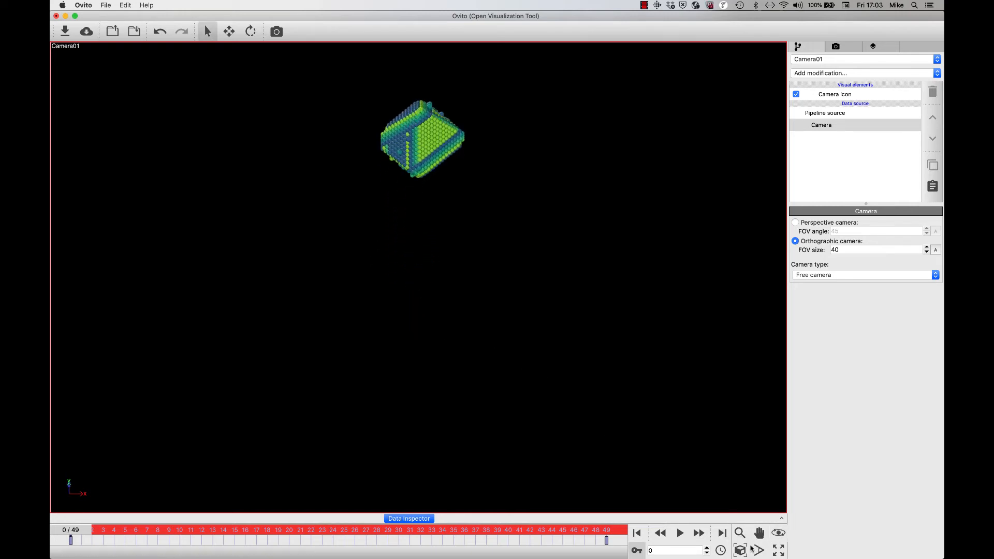
left_click(758, 533)
left_click_drag(437, 166, 439, 394)
left_click_drag(434, 407, 430, 406)
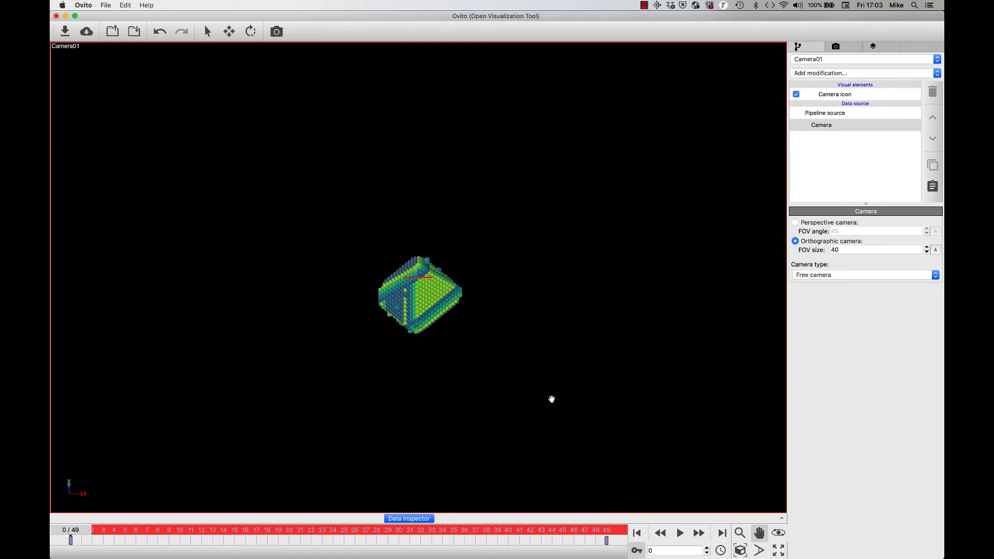
Go to the last frame, 49, and rotate the camera to a different side of the crystal for its end orientation.
left_click(722, 533)
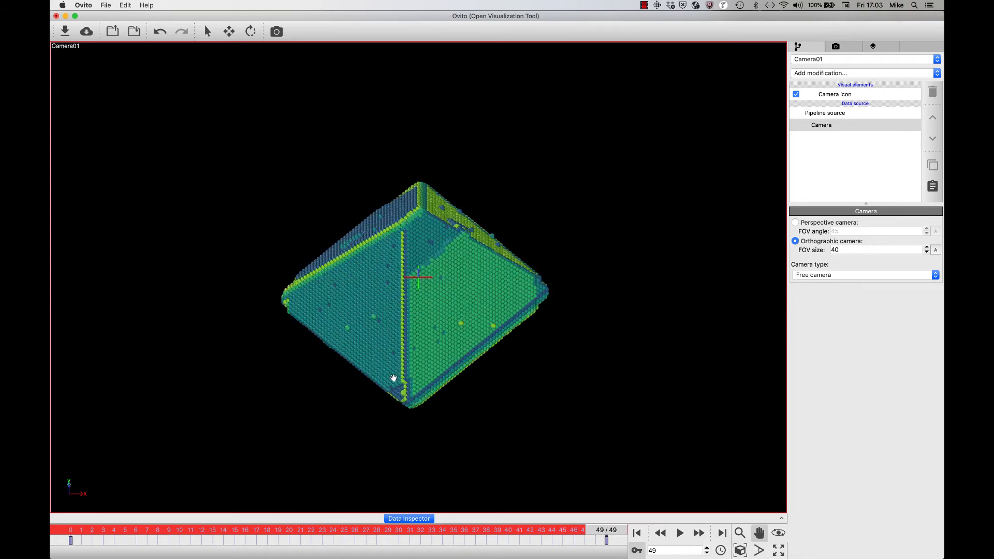
left_click_drag(393, 378, 412, 356)
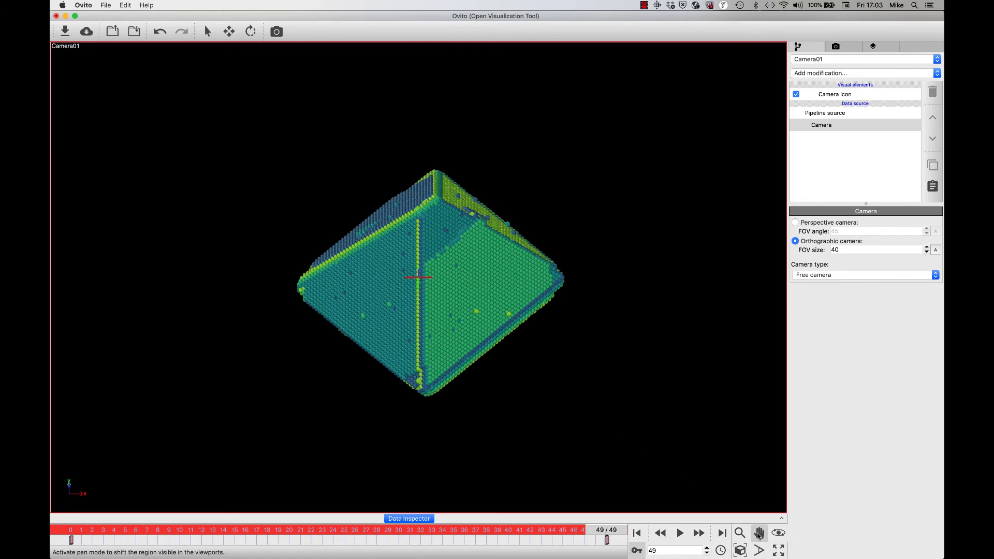
left_click(759, 533)
left_click_drag(461, 399, 609, 286)
left_click_drag(348, 384, 465, 388)
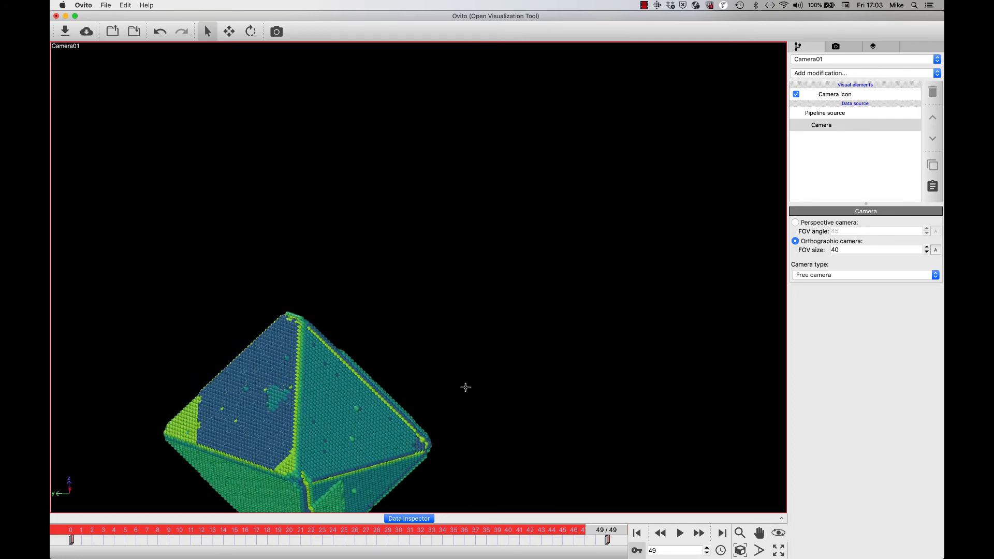
Pan and slightly rotate the camera at frame 49 so the whole crystal is inside the view.
left_click(759, 534)
left_click_drag(395, 442, 355, 237)
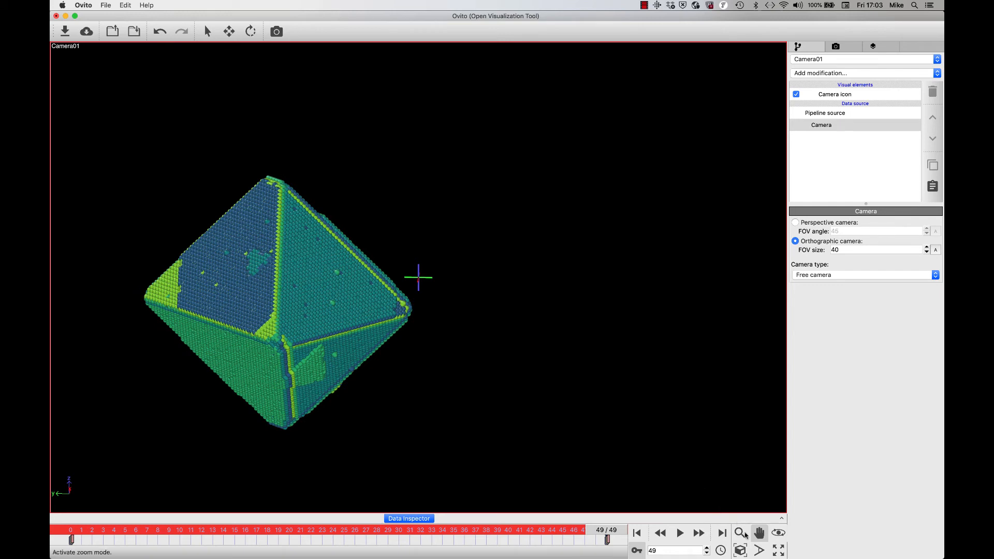
left_click(739, 533)
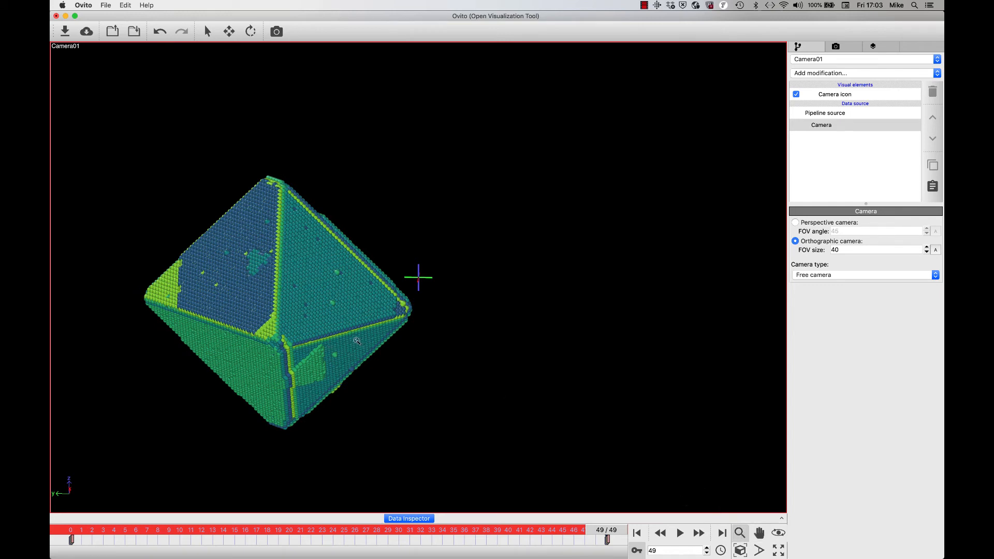
left_click(741, 534)
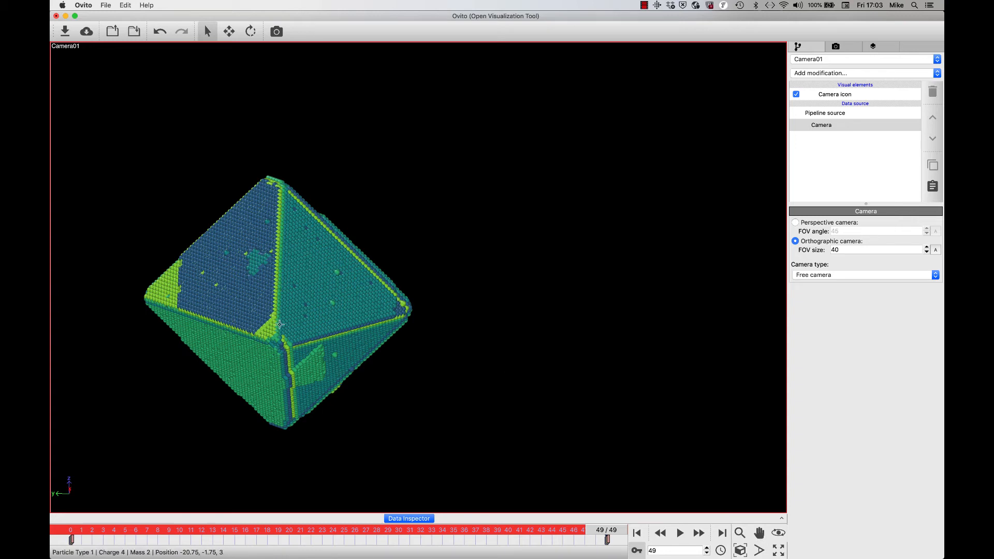
left_click_drag(285, 330, 343, 316)
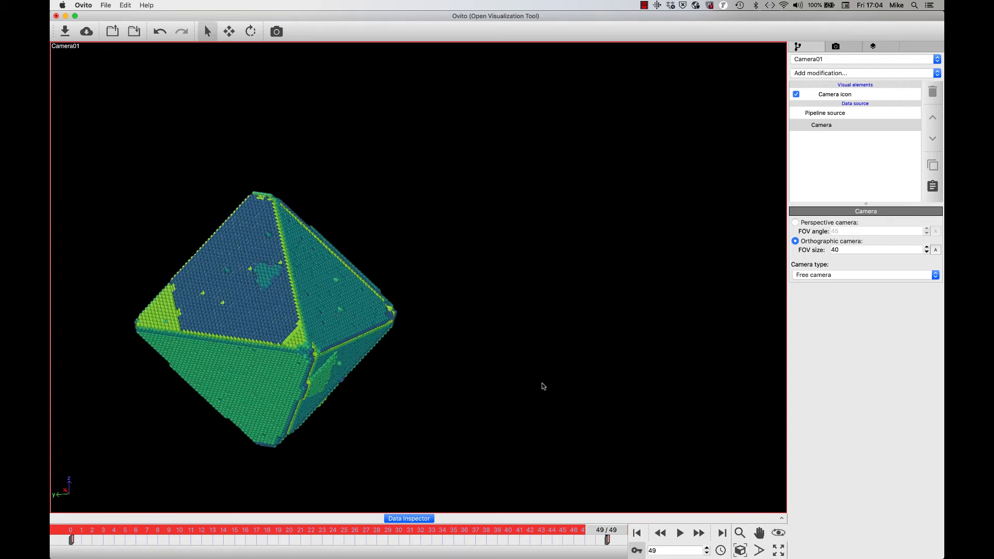
left_click(759, 533)
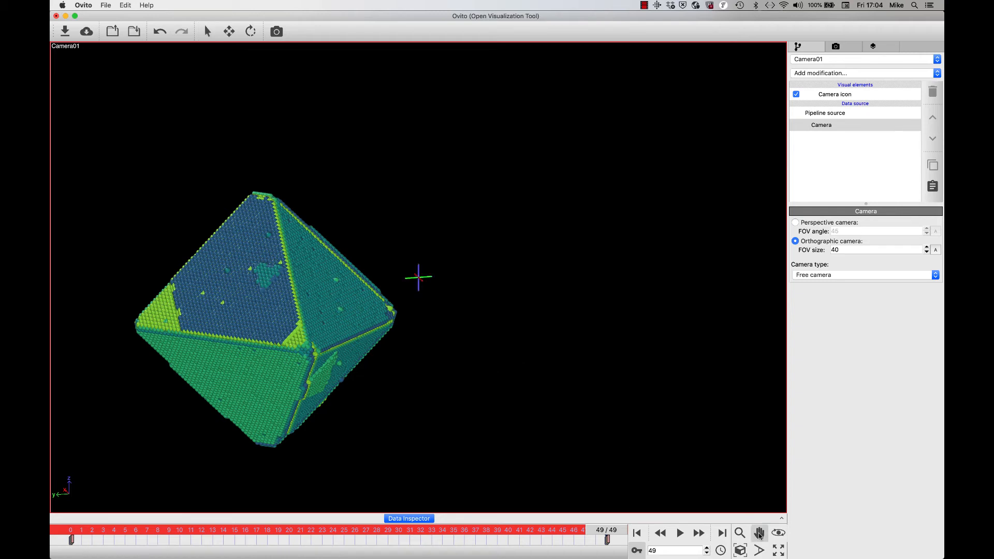
left_click_drag(332, 356, 333, 276)
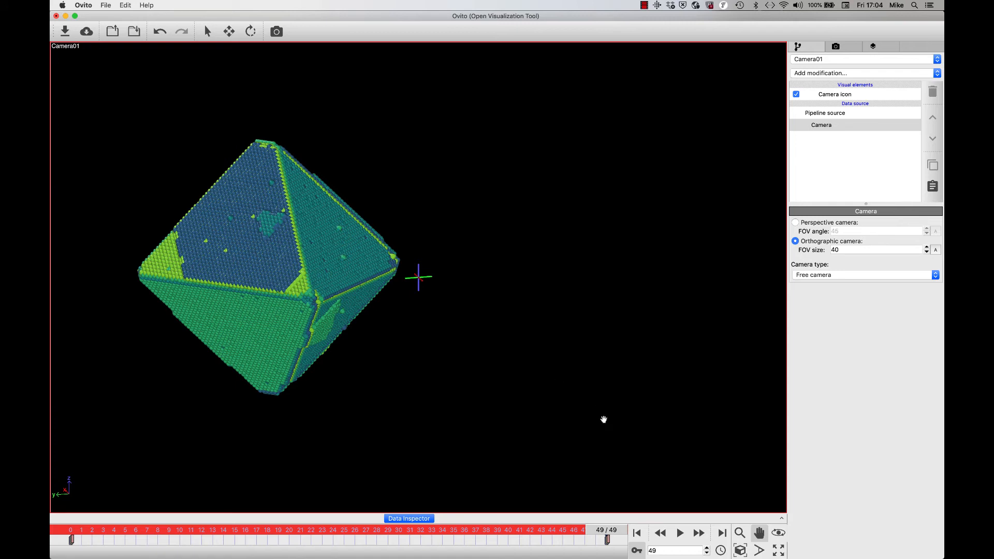
Turn off automatic key recording and play the animation to review the camera's rotation around the growing crystal.
left_click(637, 551)
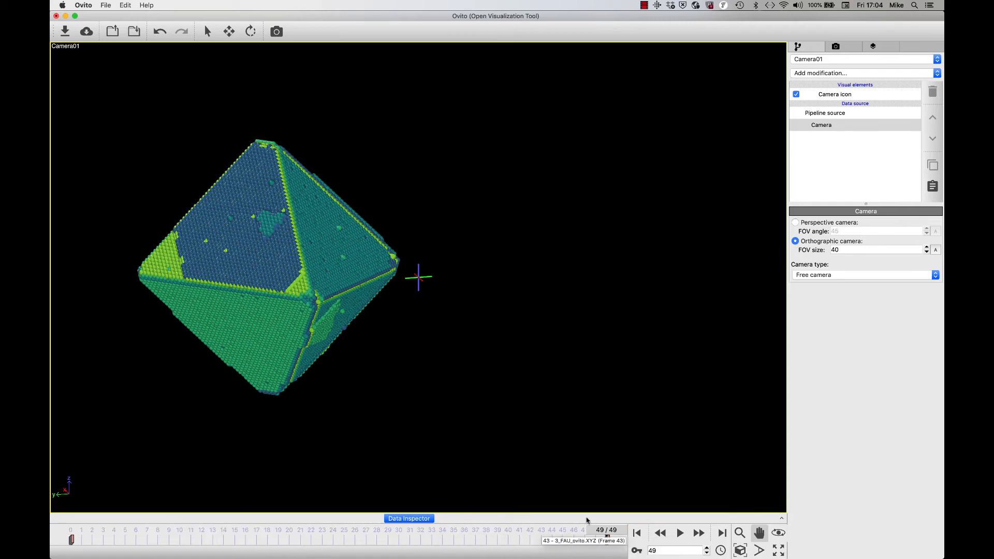
left_click(679, 534)
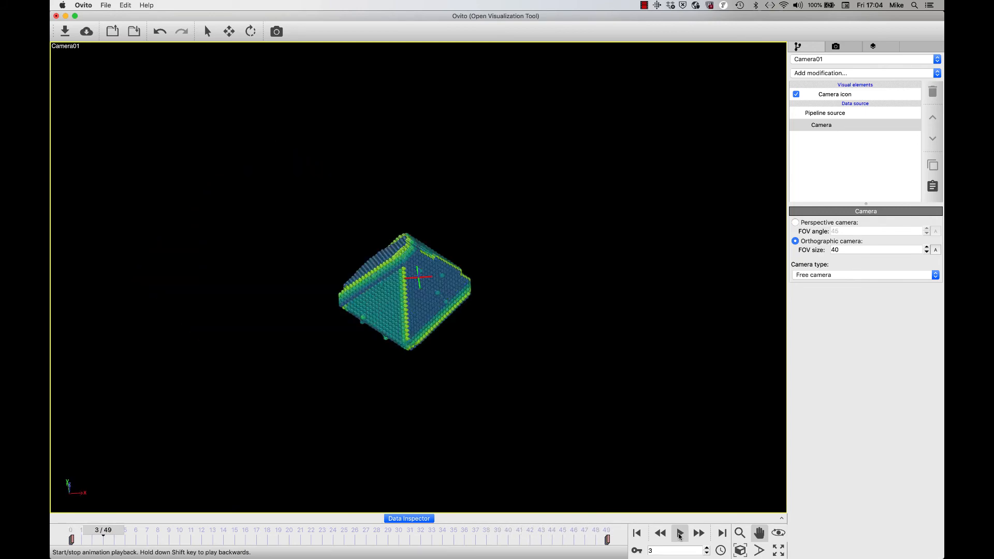
left_click(680, 534)
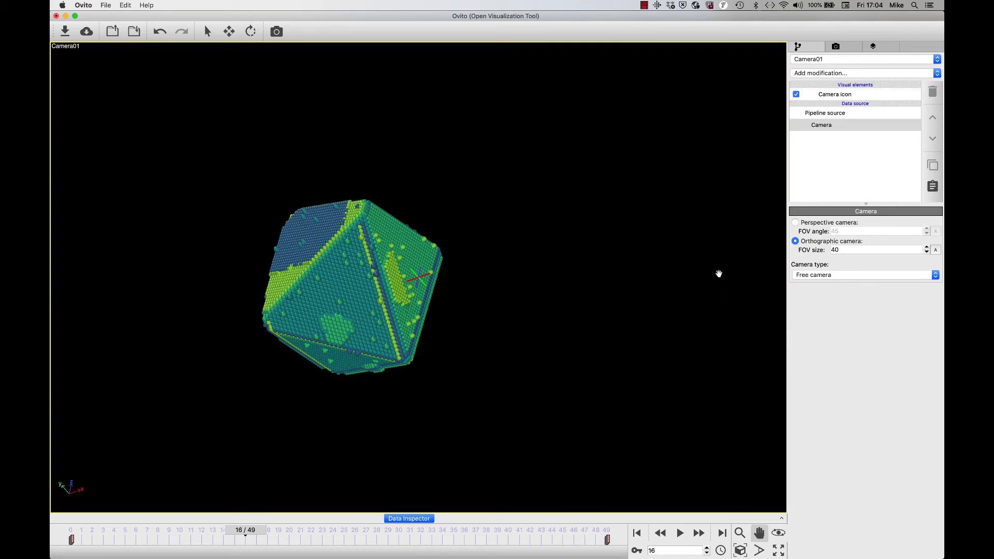
Set the camera's FOV size animation key at time 49 to 20.
left_click(936, 251)
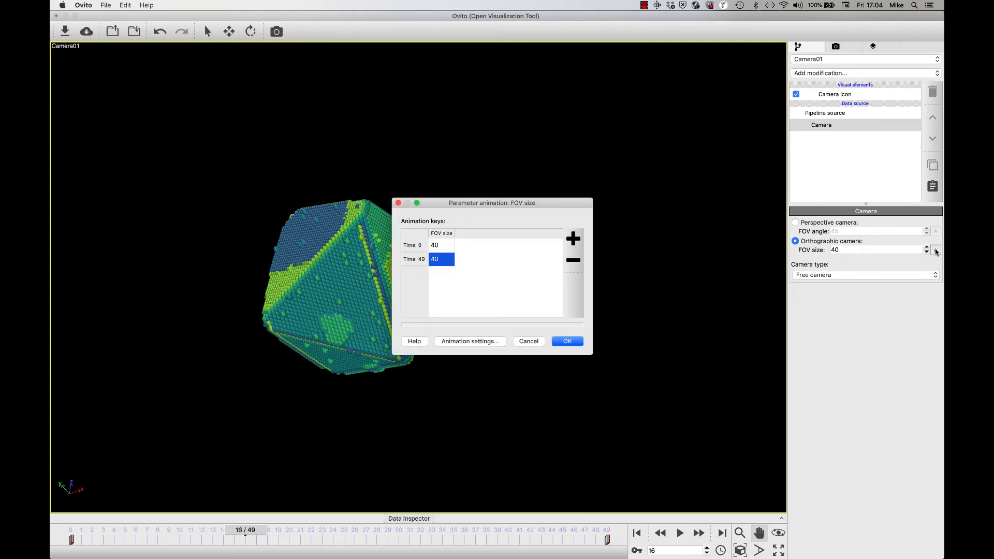
double_click(440, 261)
type("20")
key("Return")
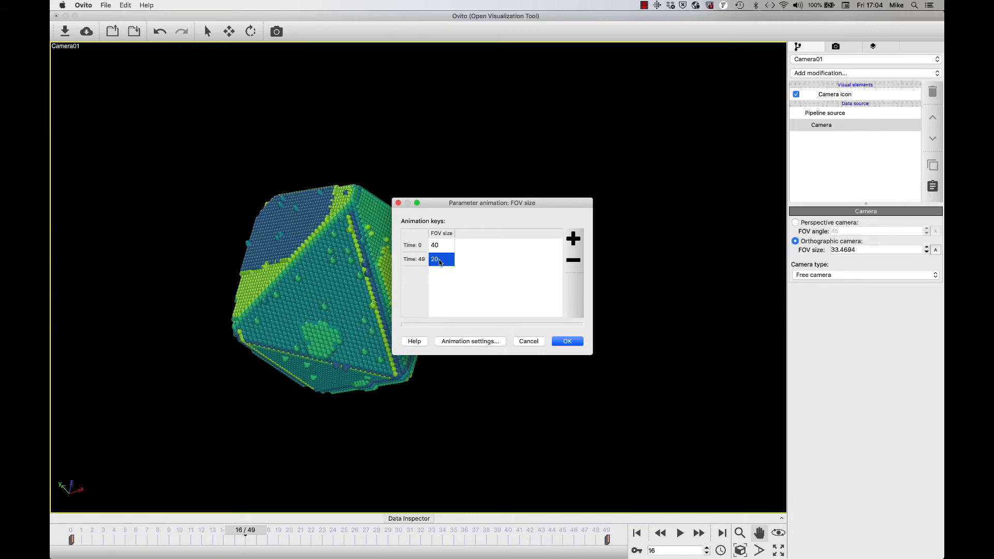
left_click(568, 340)
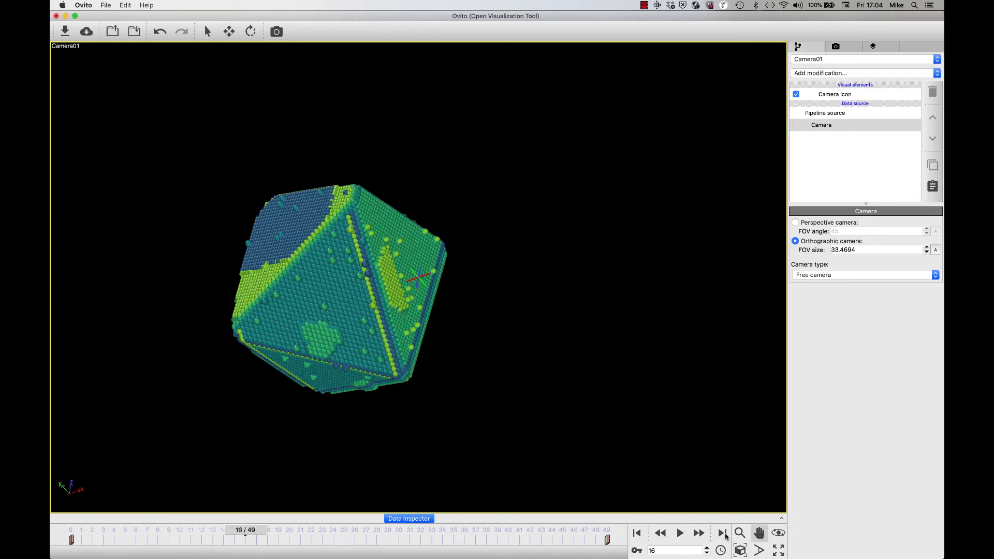
Inspect the camera view at the last frame, 49, and play the animation to check the zoom-in.
left_click(722, 534)
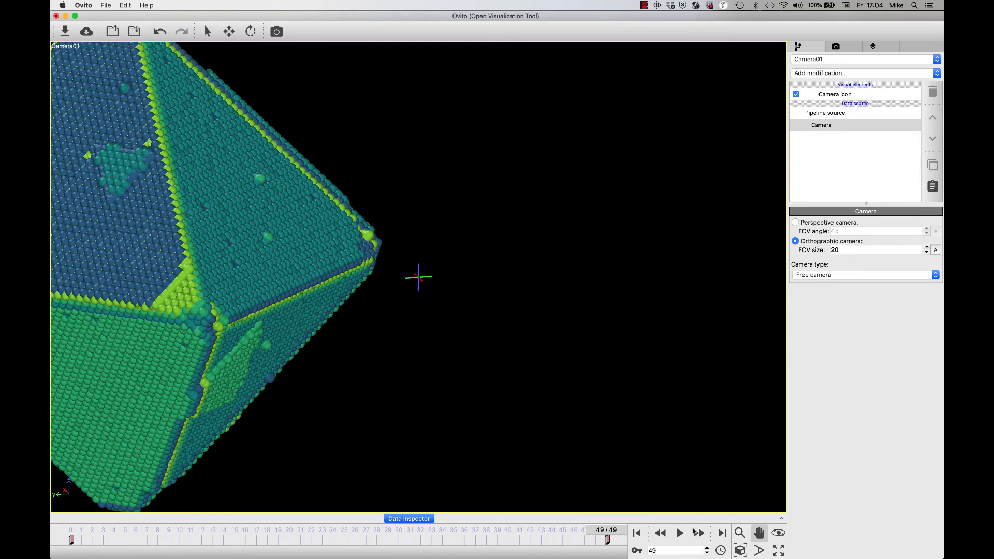
left_click(680, 535)
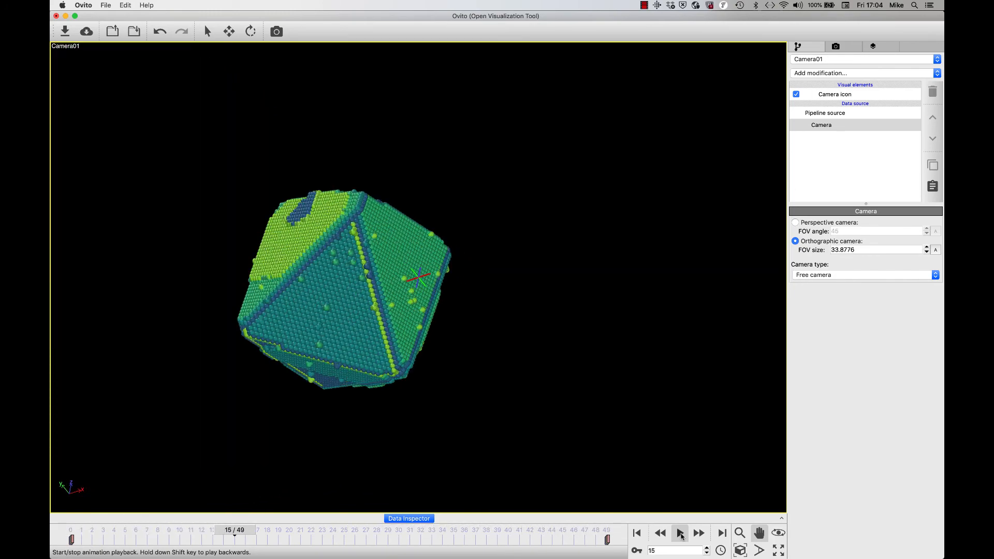
left_click(680, 534)
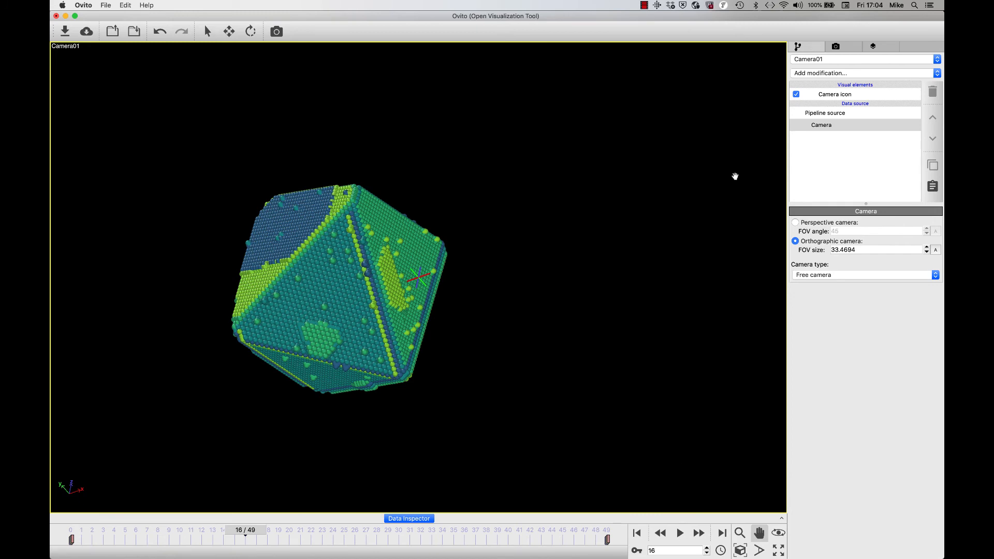
Set the render output to save to the Desktop as a QuickTime file named test.mov, replacing the existing file.
left_click(836, 47)
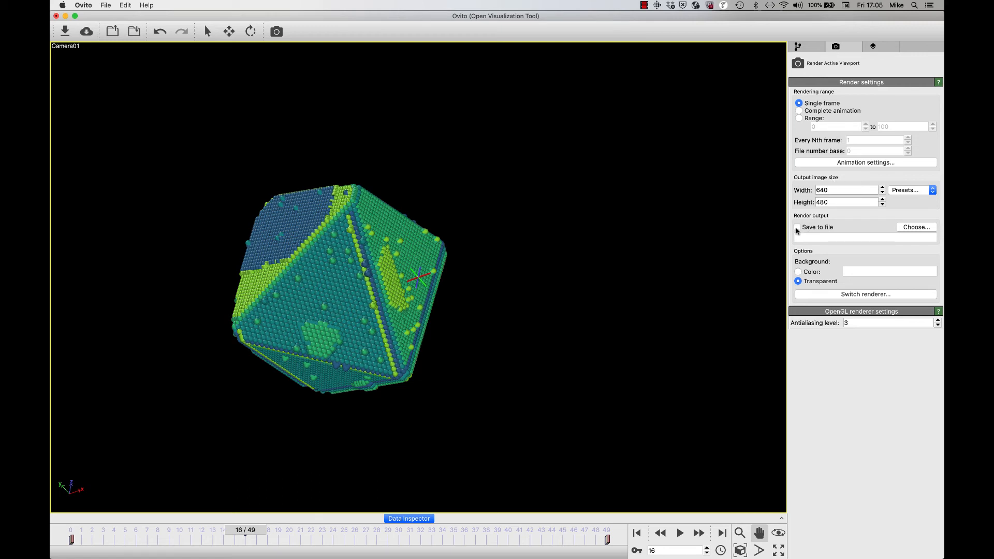
left_click(911, 229)
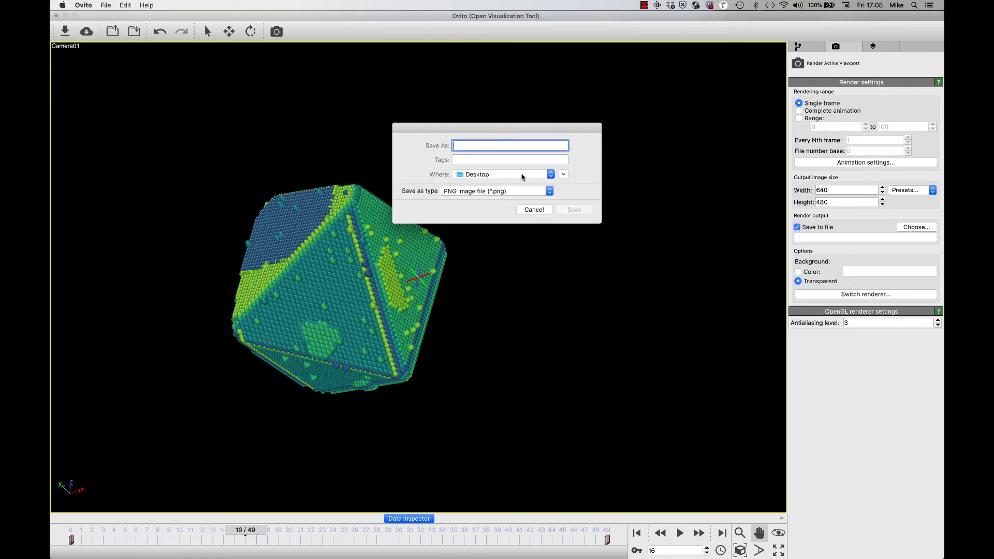
type("test")
left_click(462, 191)
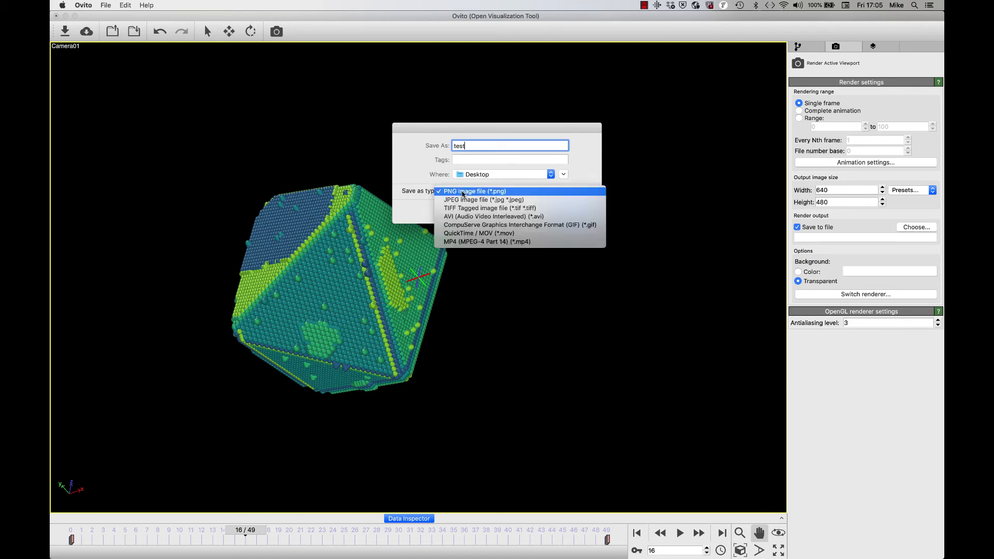
left_click(459, 233)
left_click(572, 209)
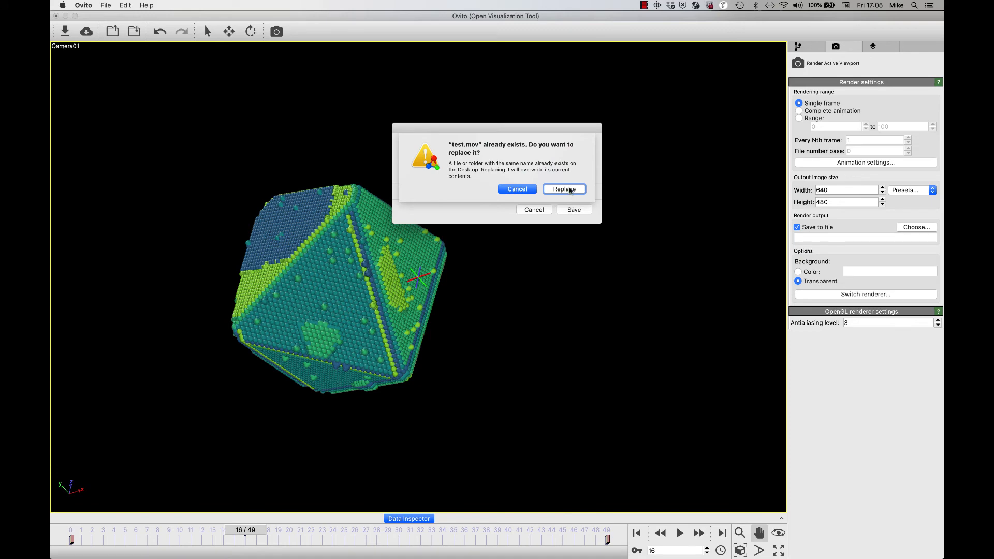
left_click(564, 189)
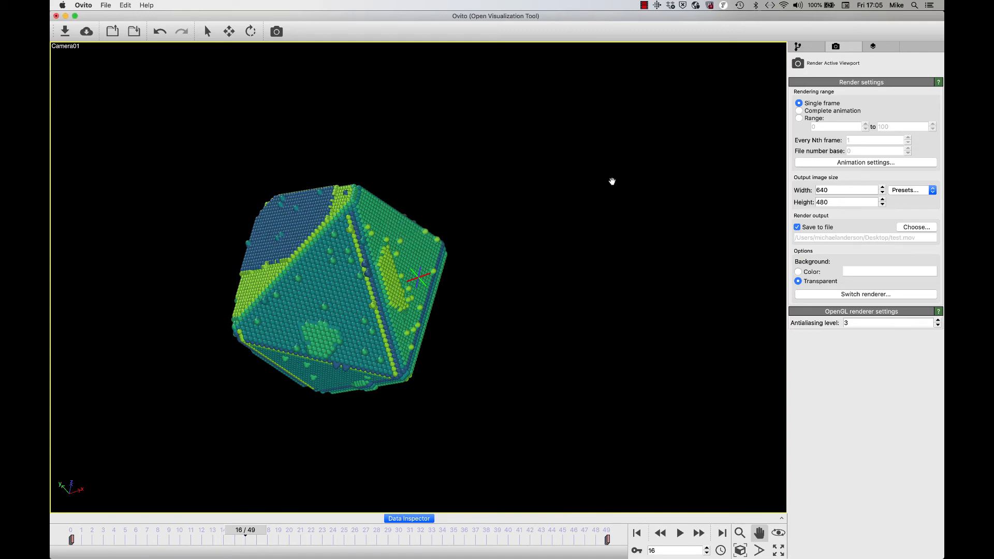
Render the complete animation to the movie file, return from the video player to Ovito and close the rendered image window.
left_click(799, 112)
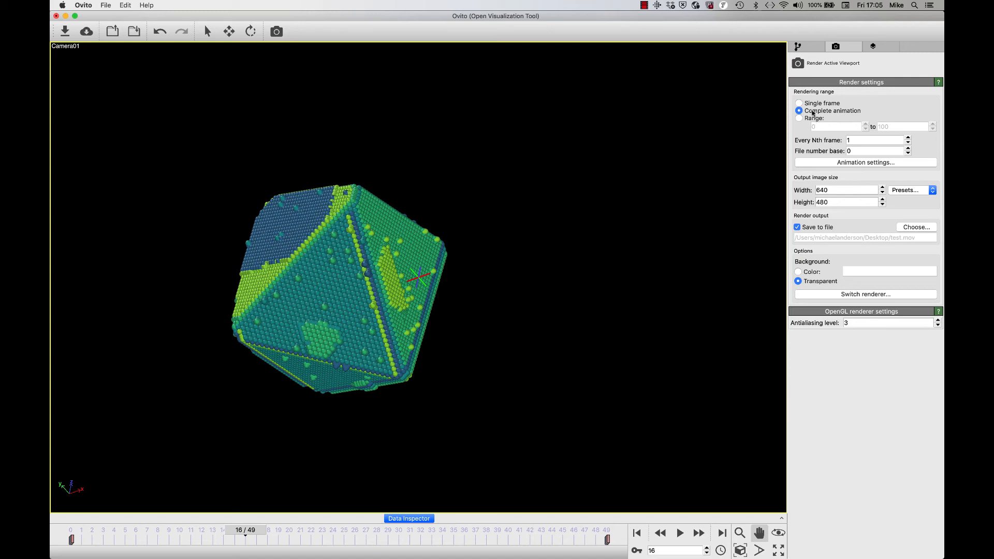
left_click(798, 63)
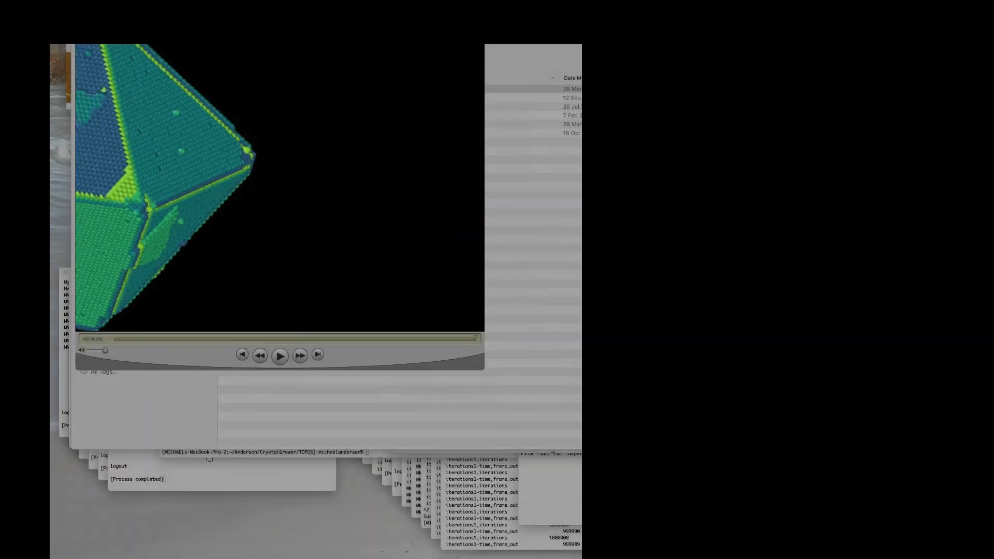
key("super+Tab")
key("super+Tab")
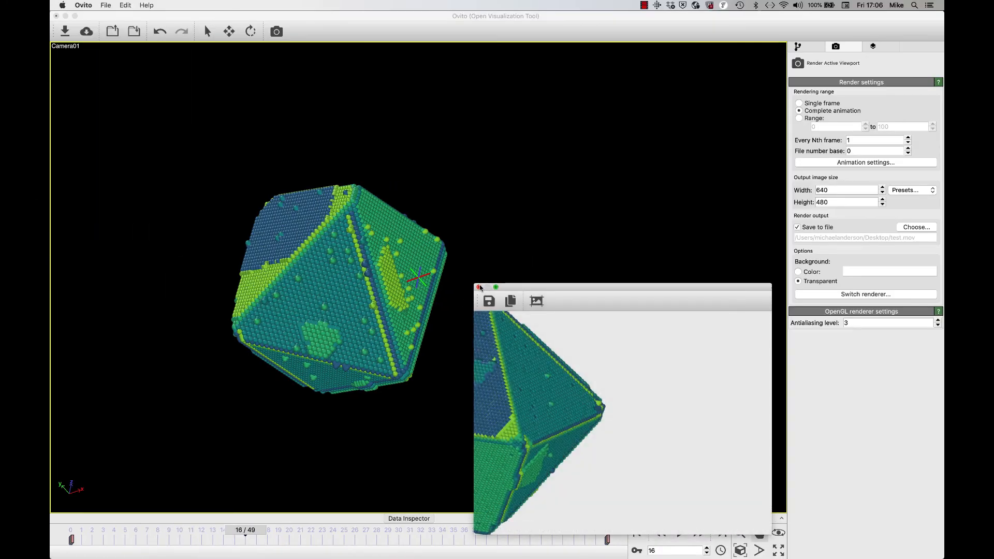
left_click(479, 286)
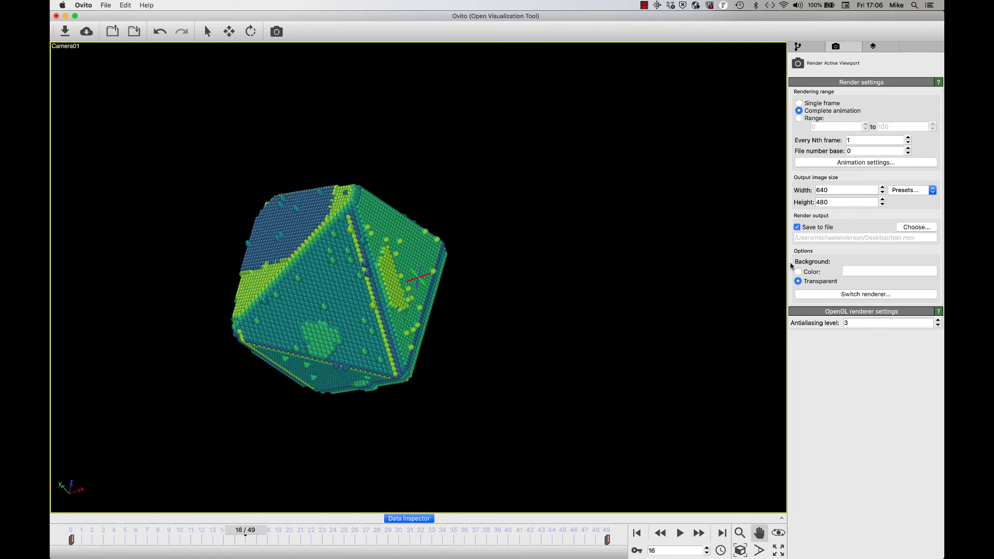
Add an animation key at time 25 to the camera's FOV size with a value of 70.
left_click(801, 48)
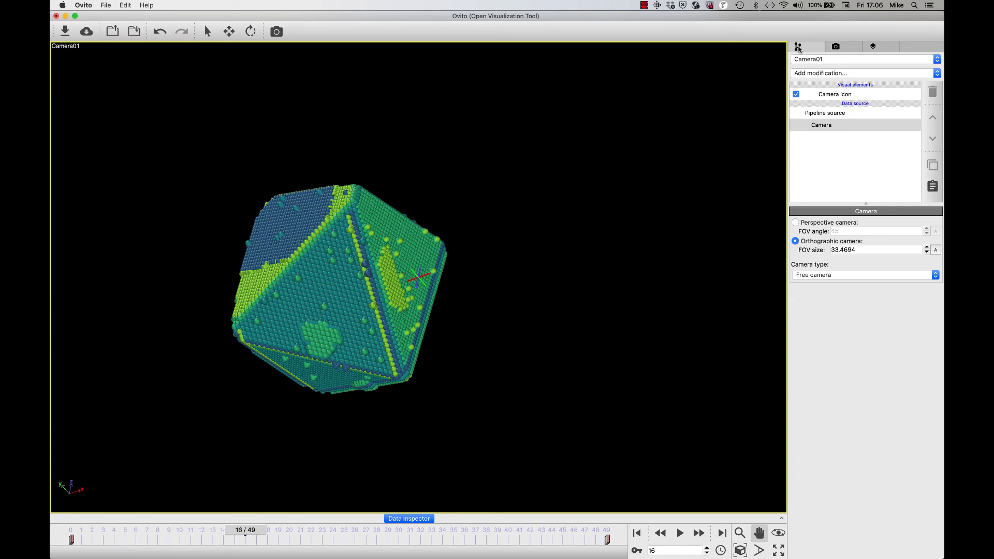
left_click(816, 60)
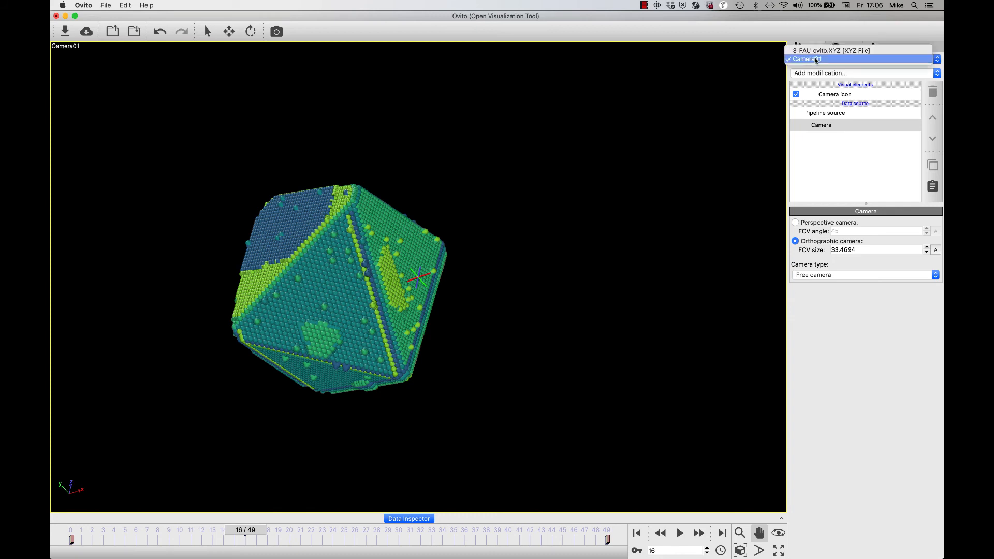
left_click(816, 59)
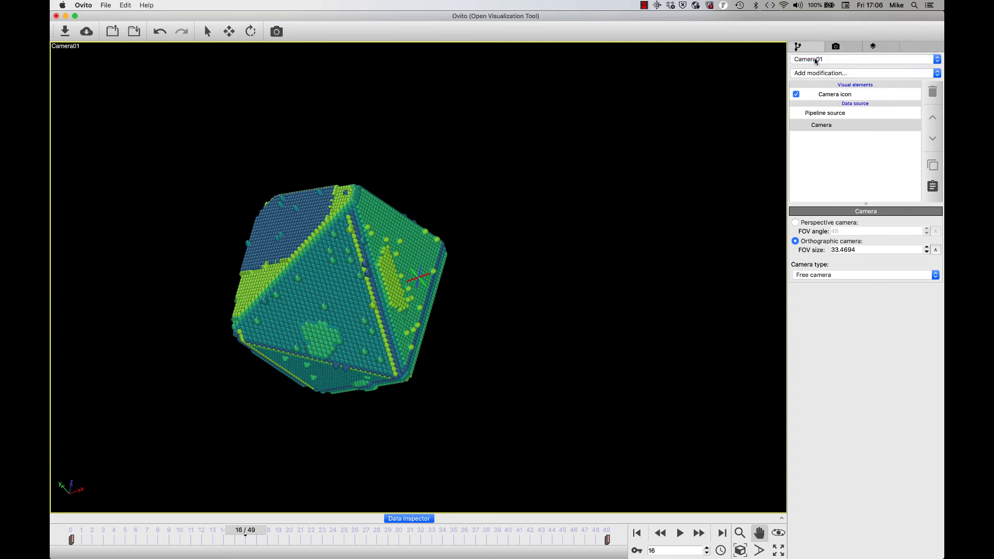
left_click(823, 127)
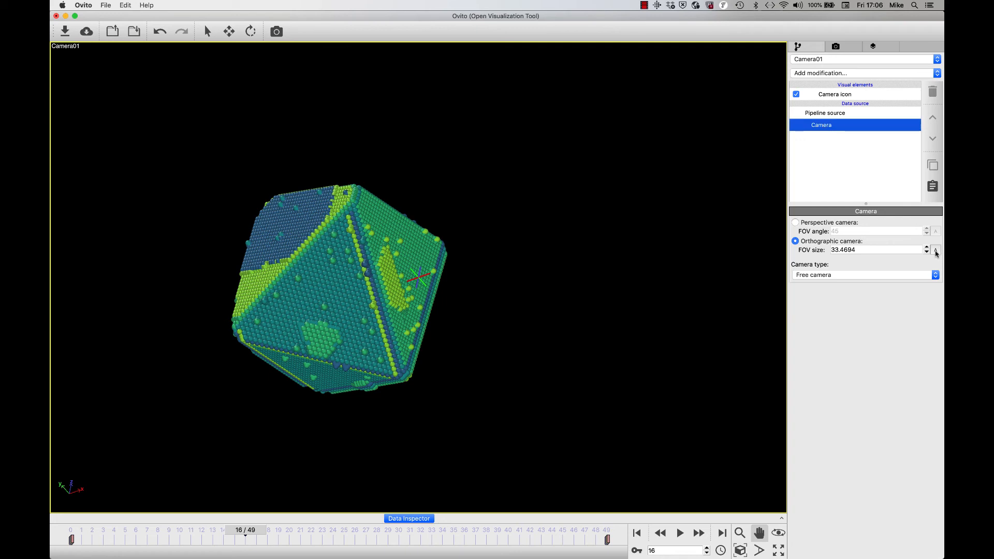
left_click(935, 251)
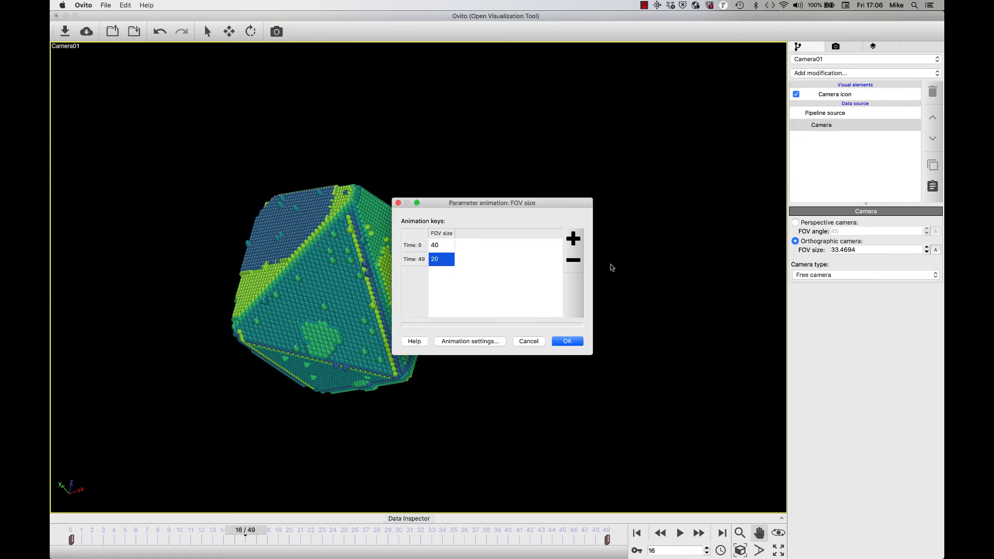
left_click(573, 238)
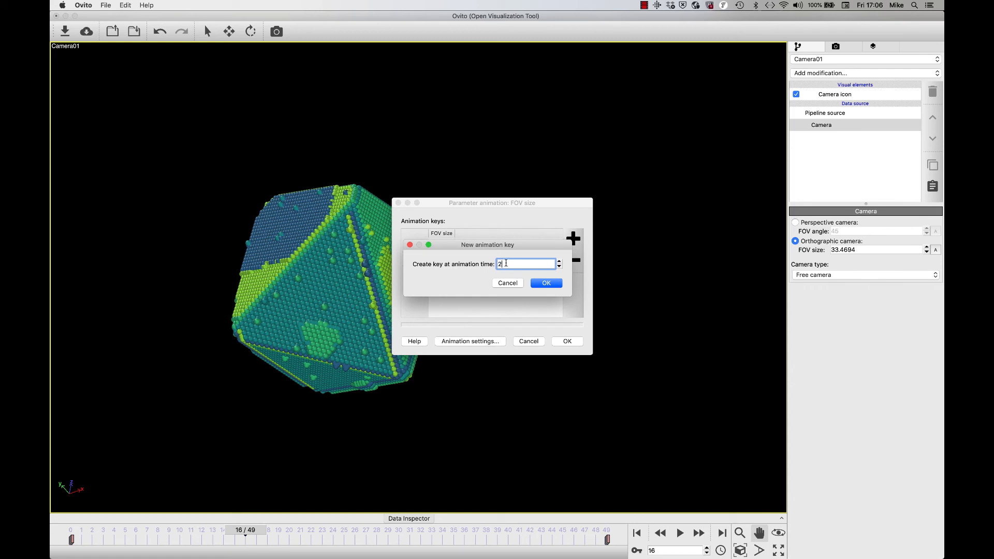
left_click(546, 283)
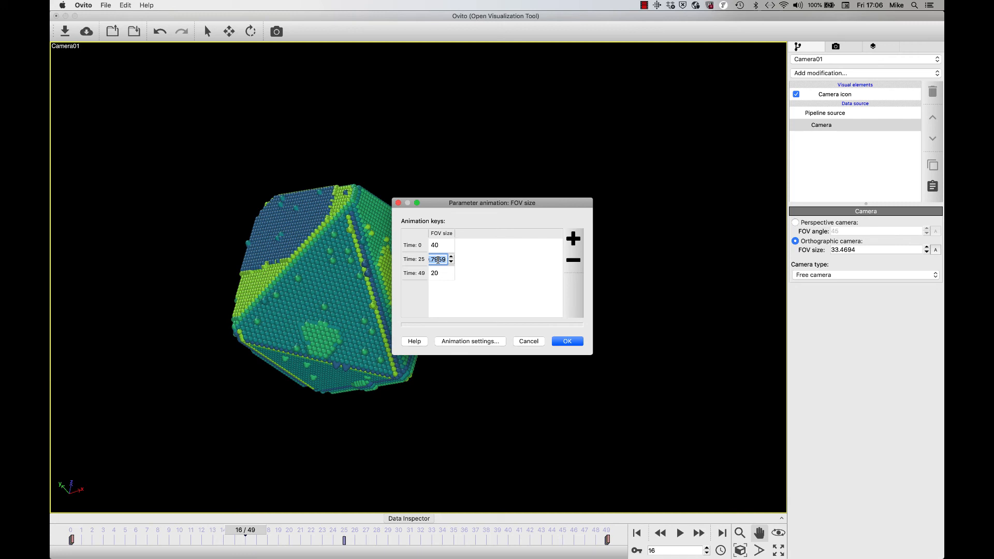
type("70")
left_click(565, 341)
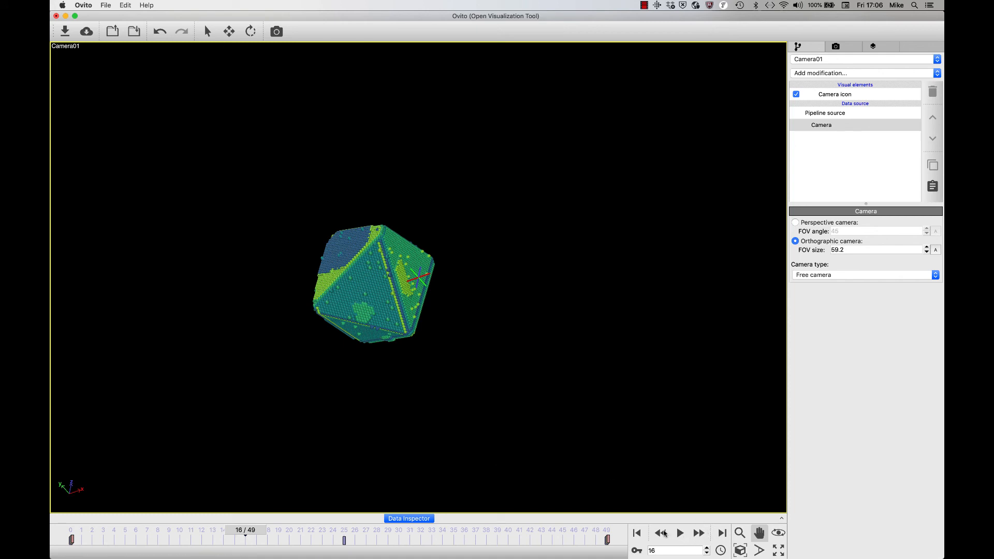
Step forward through the frames and play the animation to examine the camera's zoom around the time 25 key.
left_click(699, 534)
left_click(698, 534)
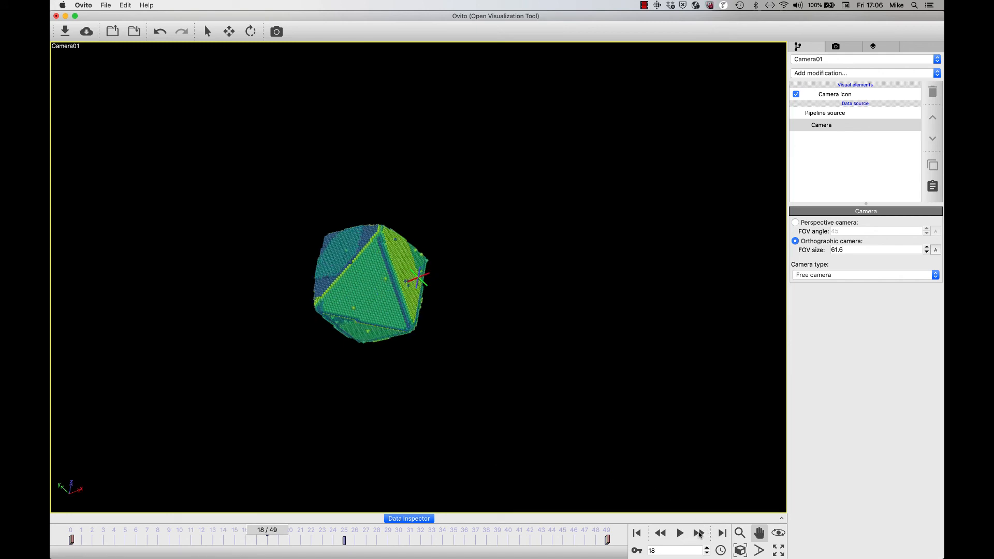
left_click(699, 533)
left_click(698, 533)
left_click(698, 534)
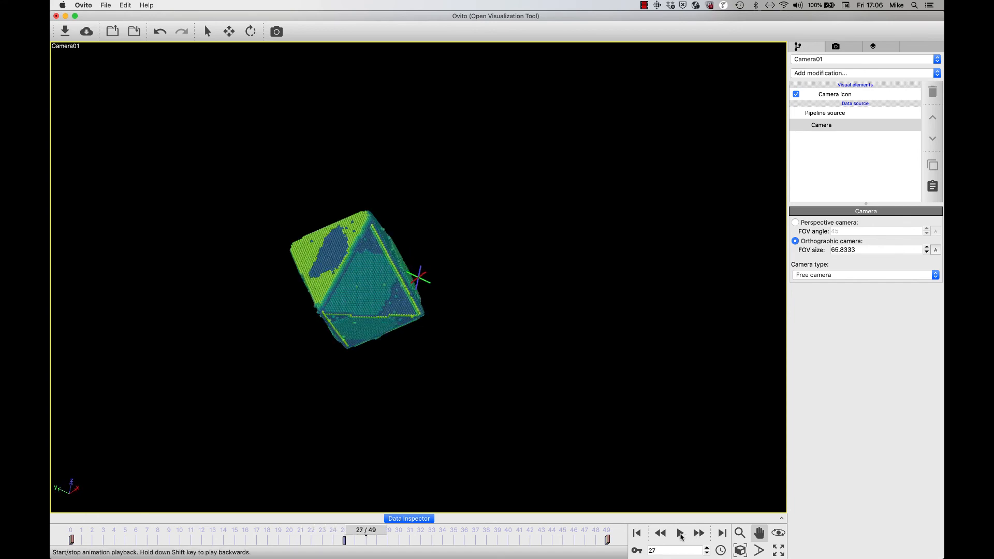
left_click(680, 533)
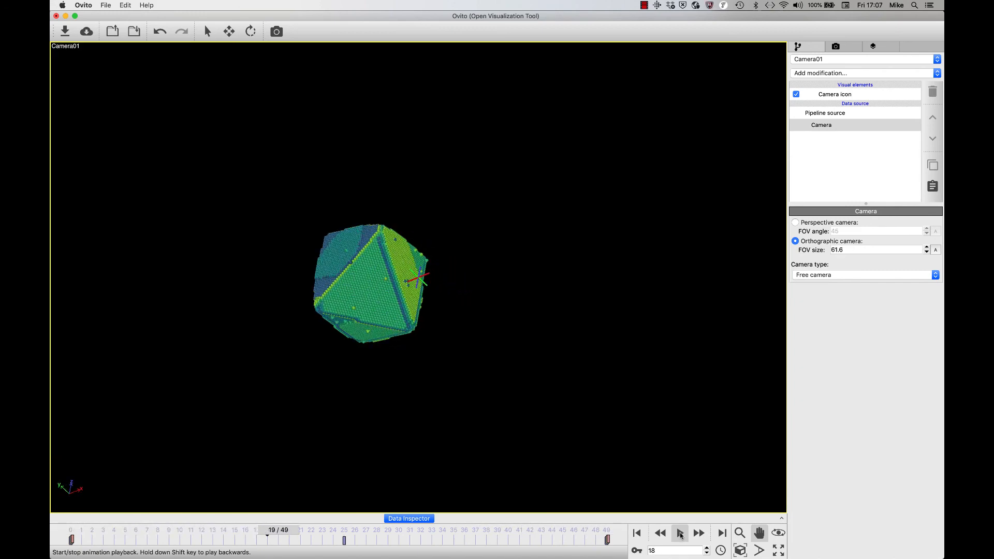
left_click(681, 534)
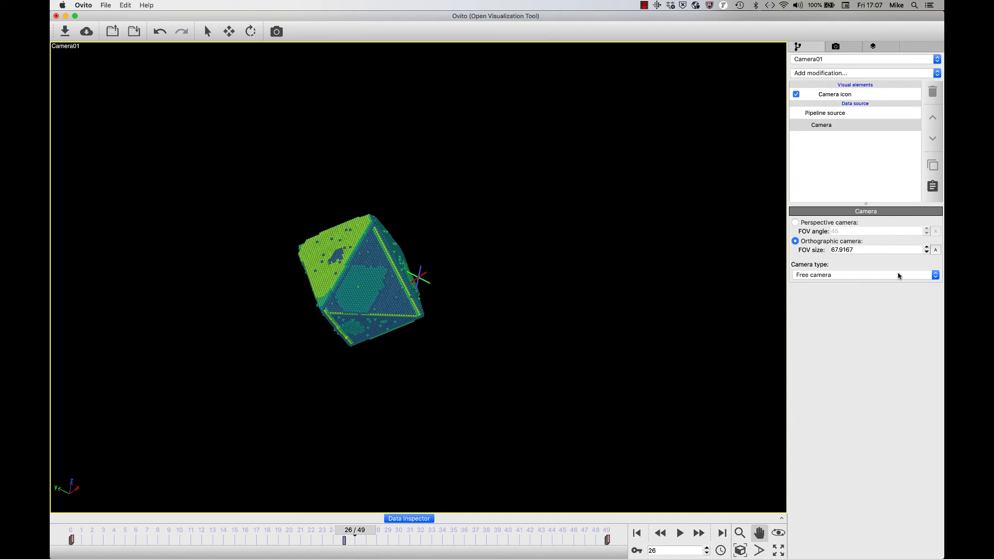
Set the FOV size animation key at time 25 to 100 and play the animation to review the zoom.
left_click(936, 250)
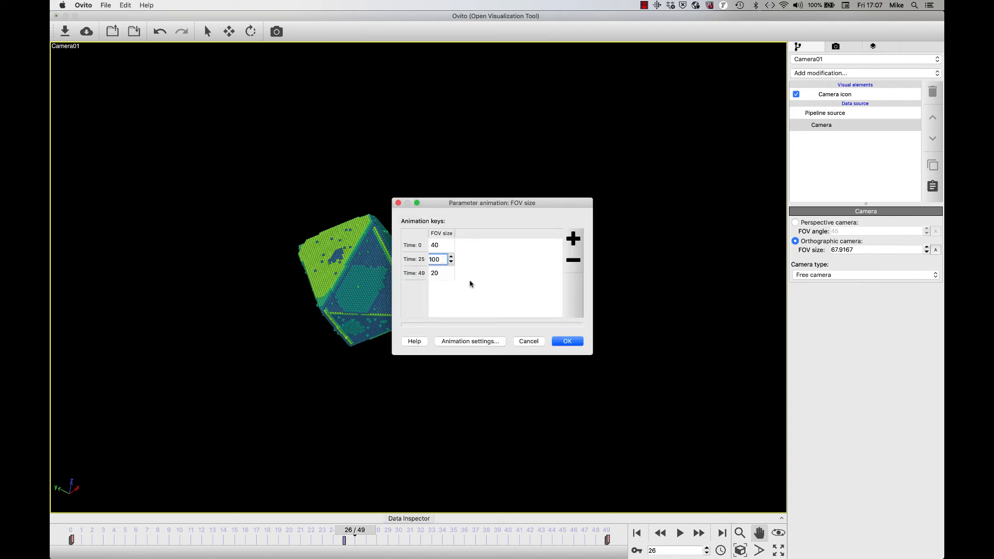
left_click(567, 341)
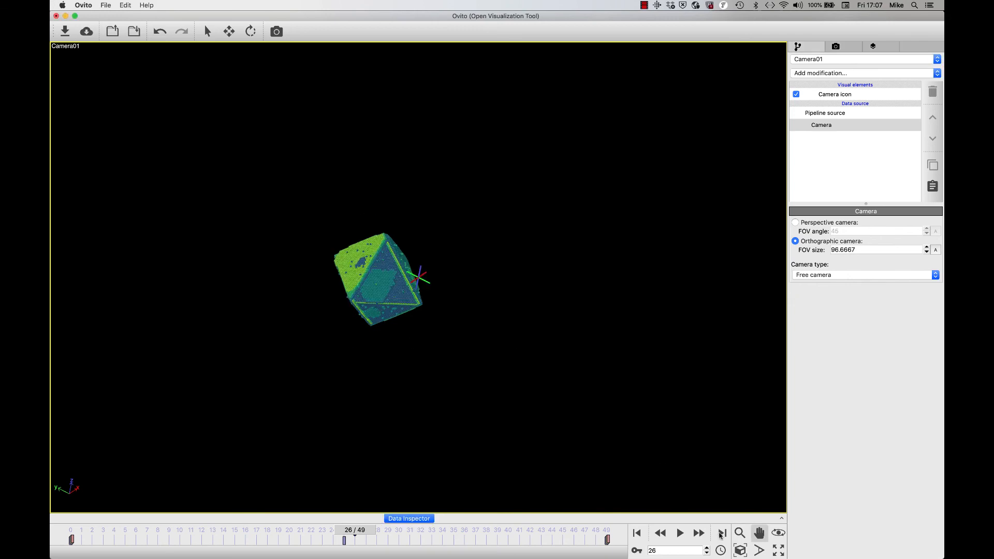
left_click(679, 533)
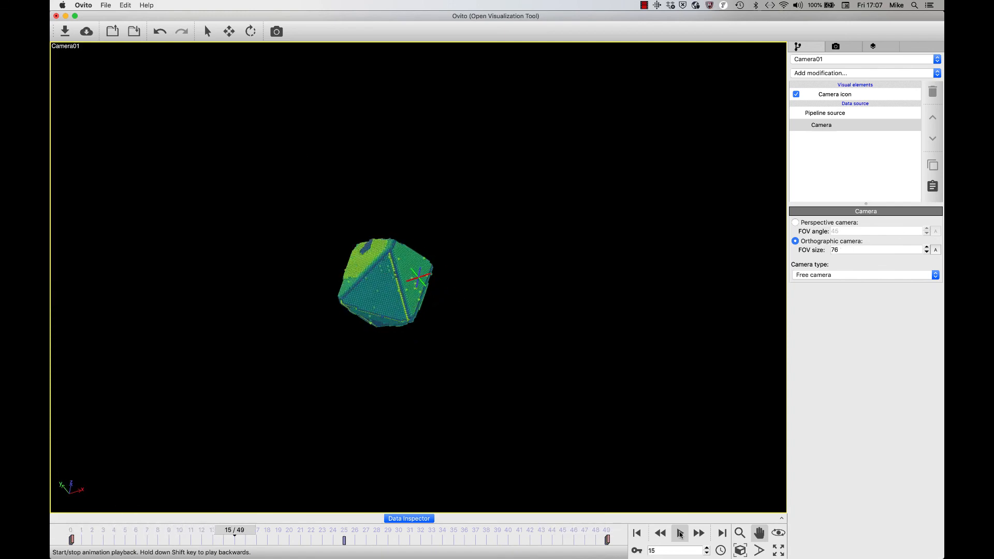
left_click(679, 533)
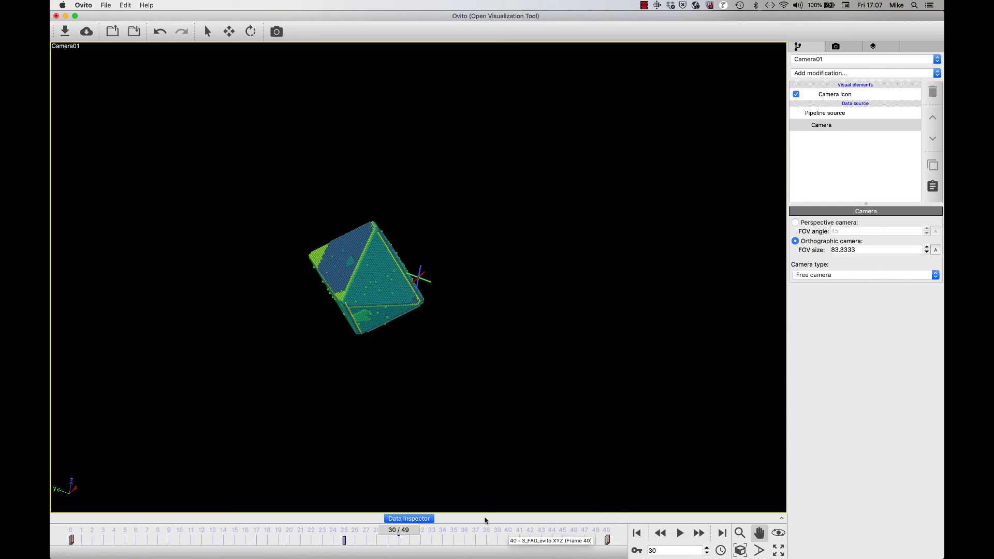
left_click(699, 533)
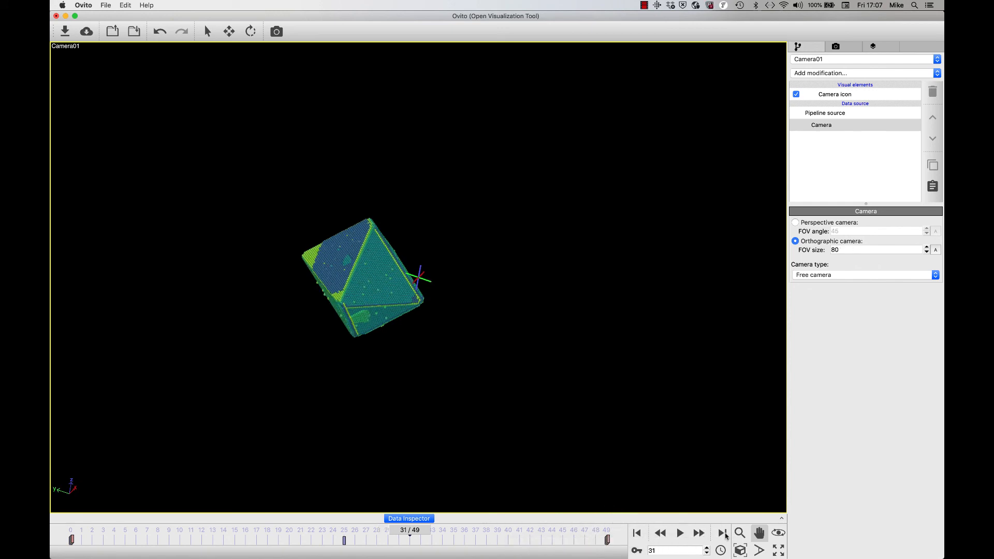
With automatic key generation on, reposition and rotate the camera at frame 49 so the crystal is centered with its large blue facet facing forward.
left_click(726, 535)
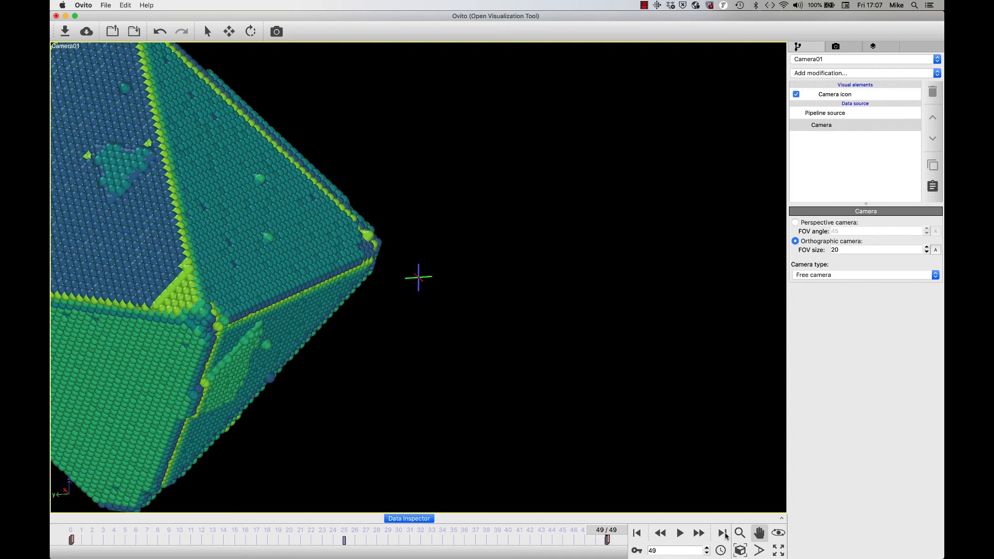
left_click(636, 551)
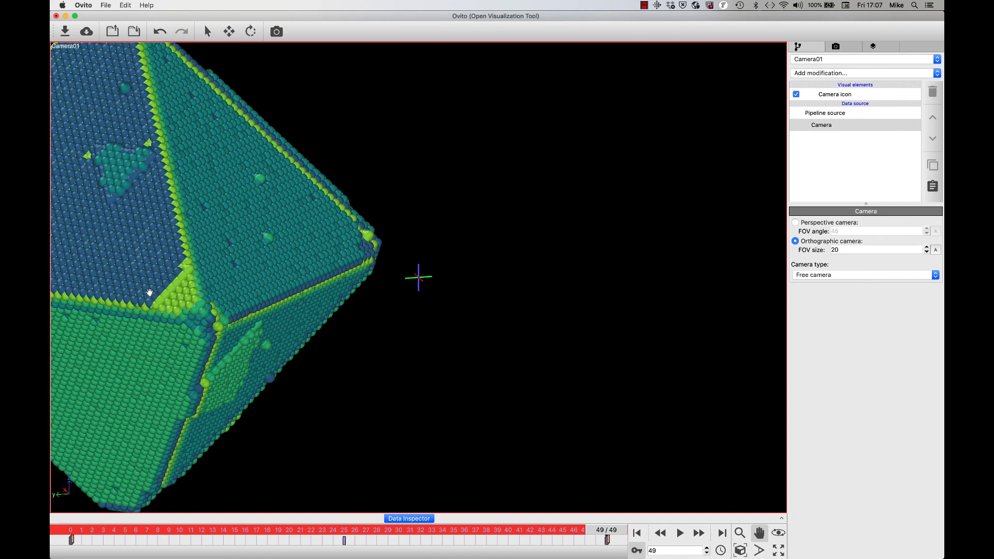
left_click_drag(152, 293, 446, 310)
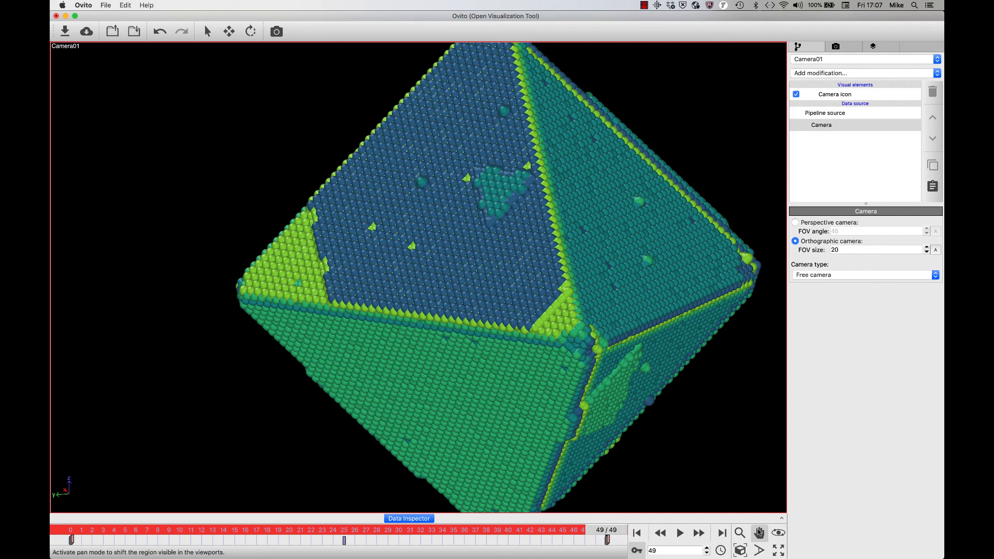
left_click(759, 532)
left_click_drag(434, 371, 468, 426)
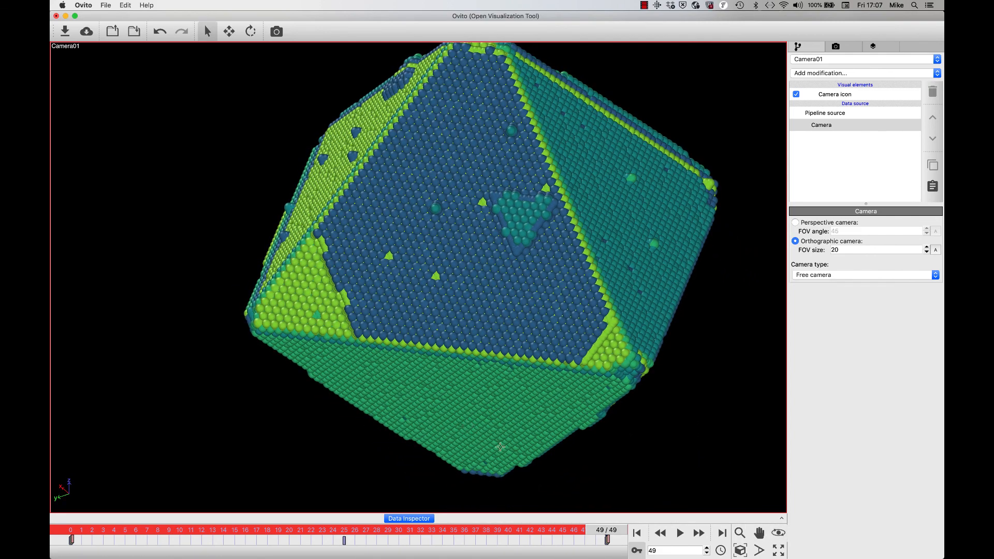
left_click(636, 552)
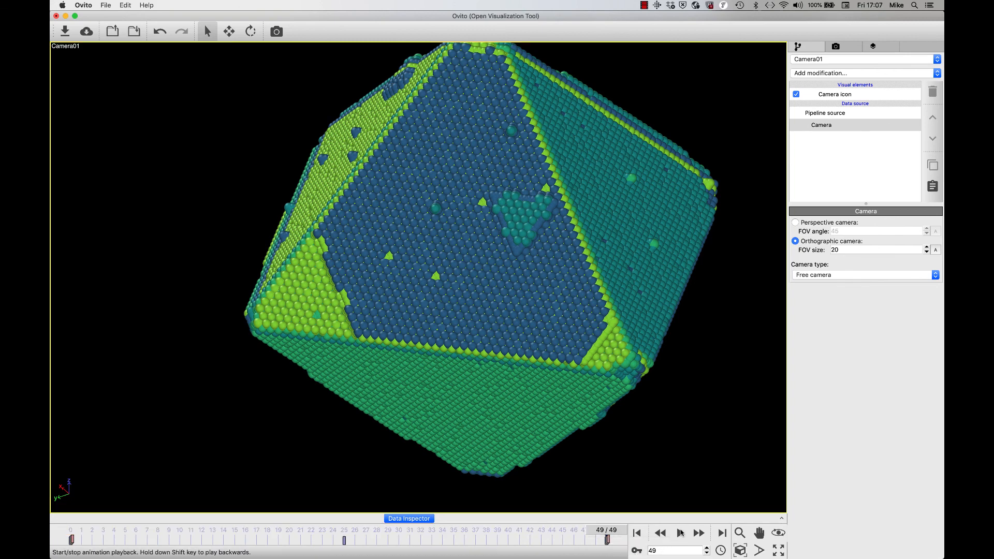
Play the animation to review the camera's motion, stop it at frame 18, and toggle automatic key generation on and off.
left_click(680, 533)
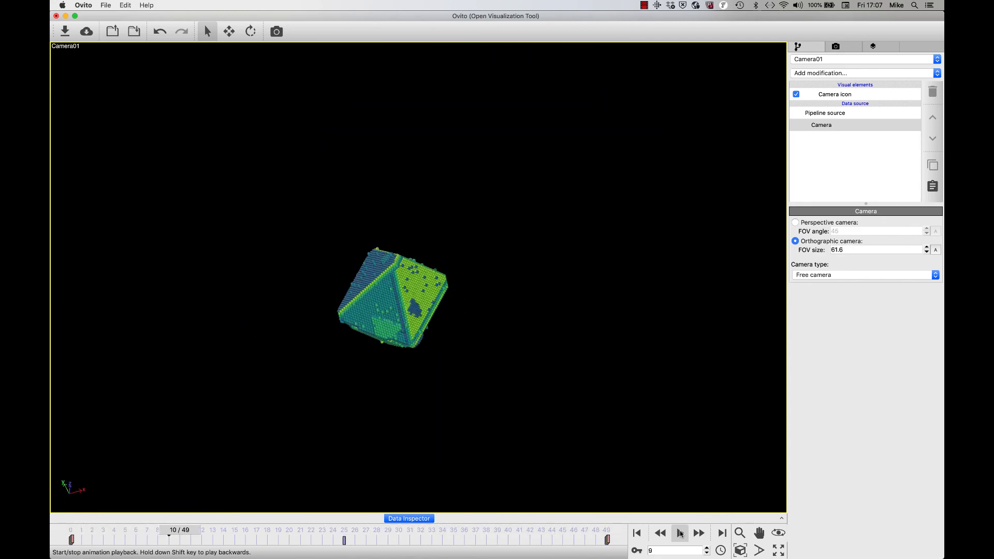
left_click(680, 533)
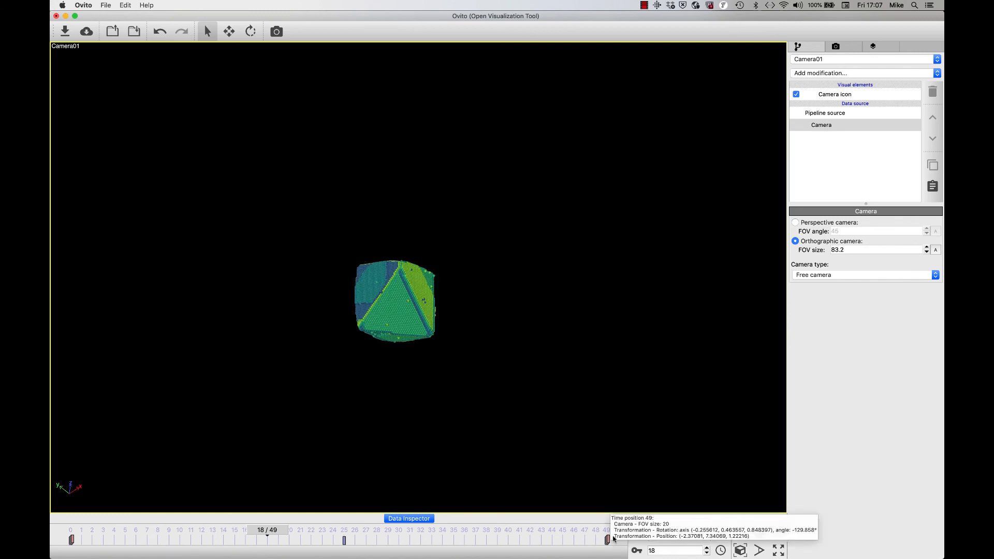
left_click(637, 551)
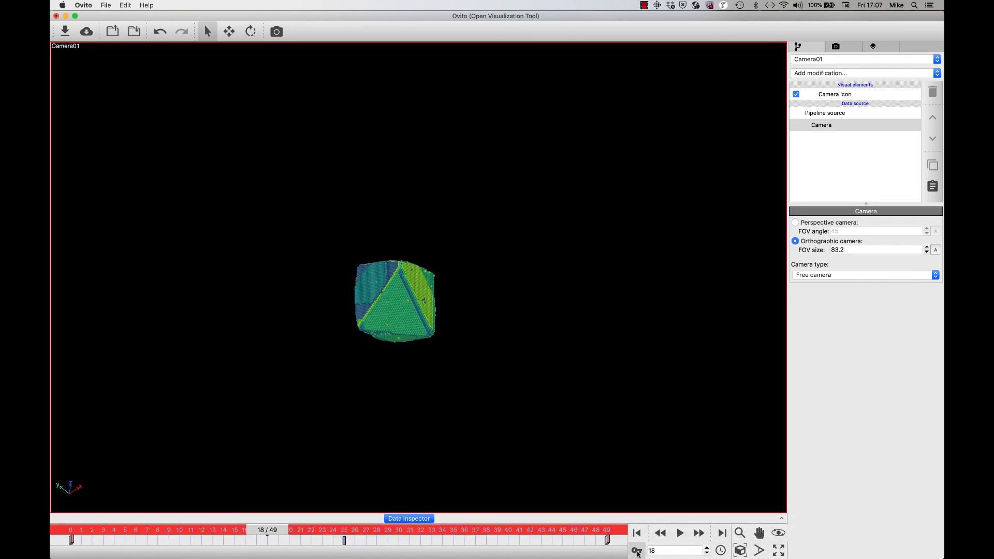
left_click(637, 551)
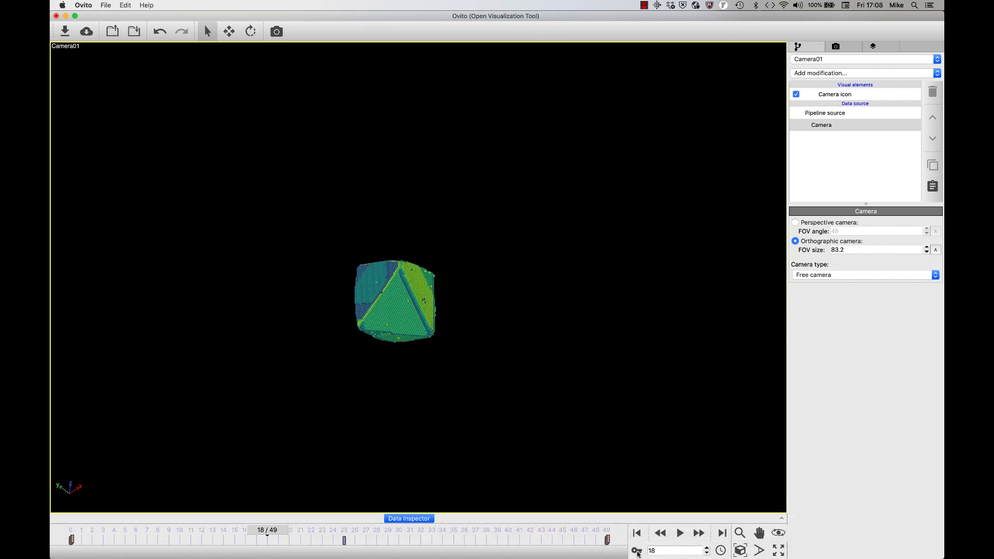
mouse_move(607, 540)
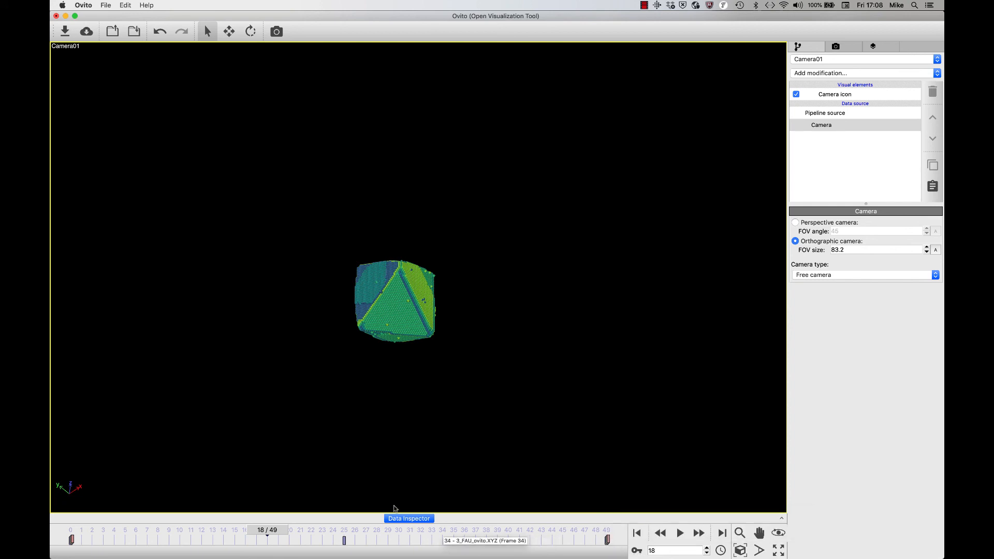